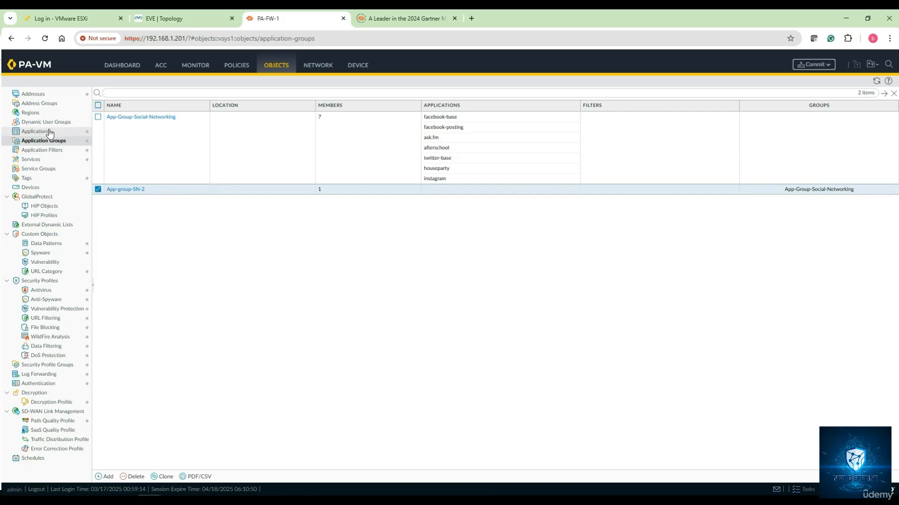
# - Show the complete list of application objects with all filters cleared
pyautogui.click(49, 132)
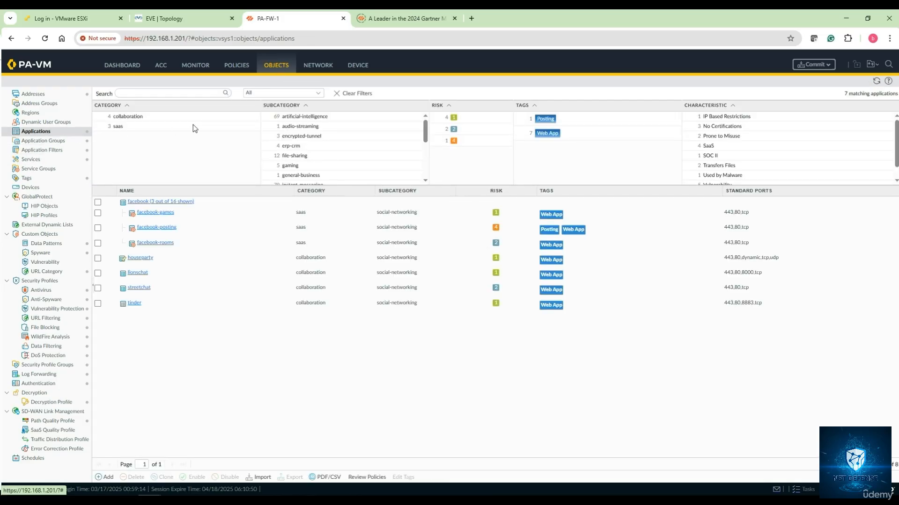
pyautogui.click(350, 96)
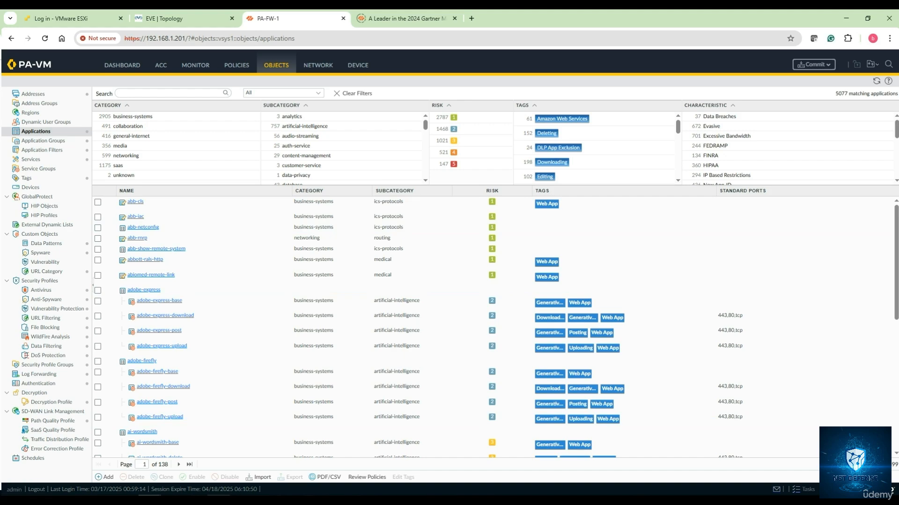
# - Switch to notes.txt in Notepad and extend the heading to read "Custom Application in PA FW and APP updates"
pyautogui.hotkey('alt', 'Tab')
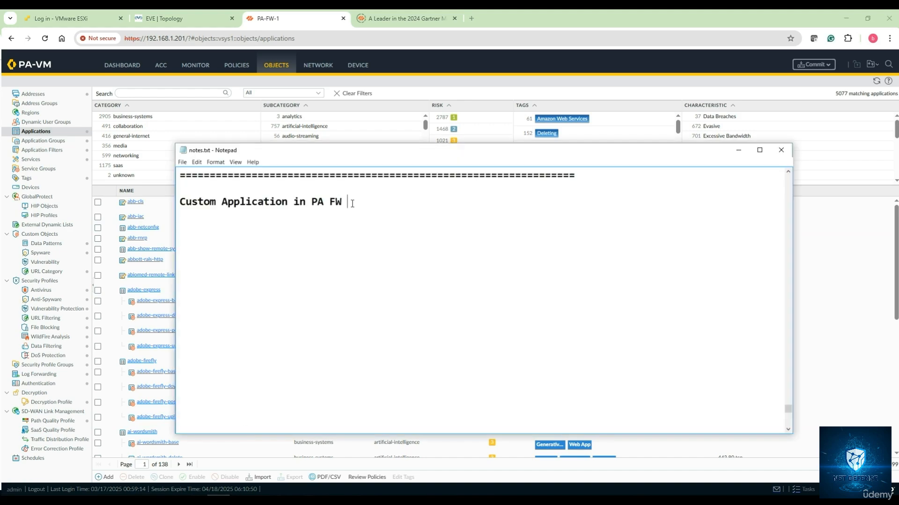
pyautogui.write('and APP Y')
pyautogui.press('BackSpace')
pyautogui.write('updates')
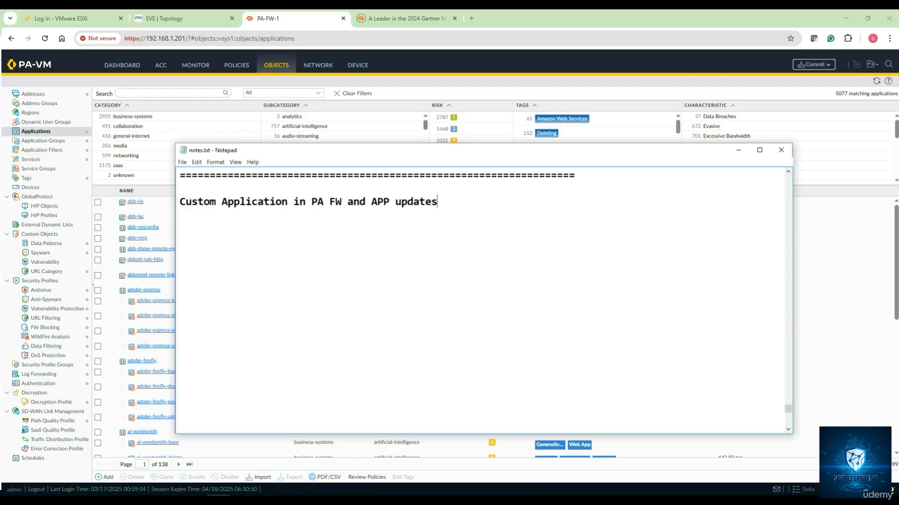
pyautogui.click(738, 151)
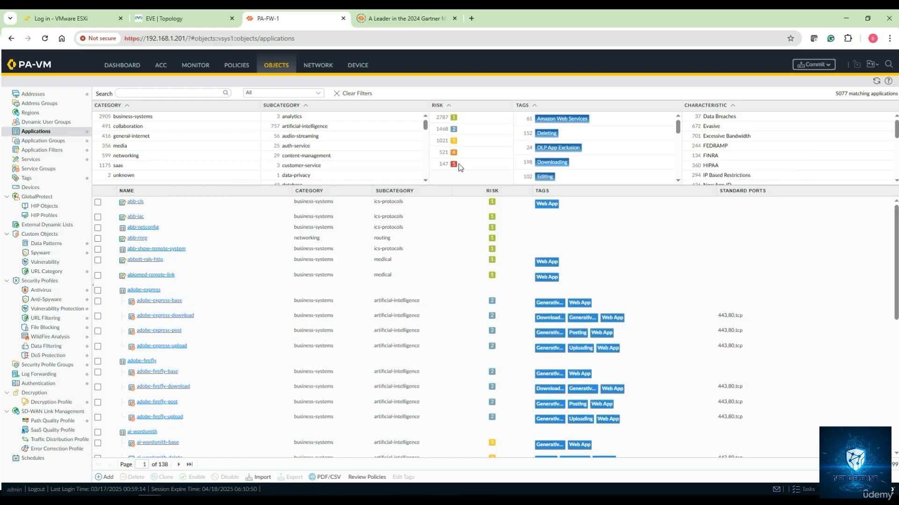
# - View the firewall's Dynamic Updates page to examine the Applications and Threats content versions
pyautogui.click(357, 66)
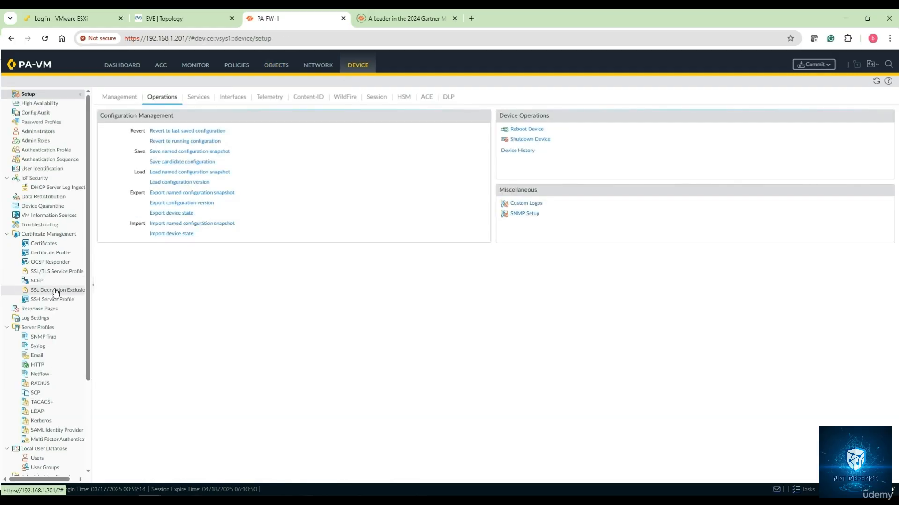
pyautogui.scroll(-3, 55, 290)
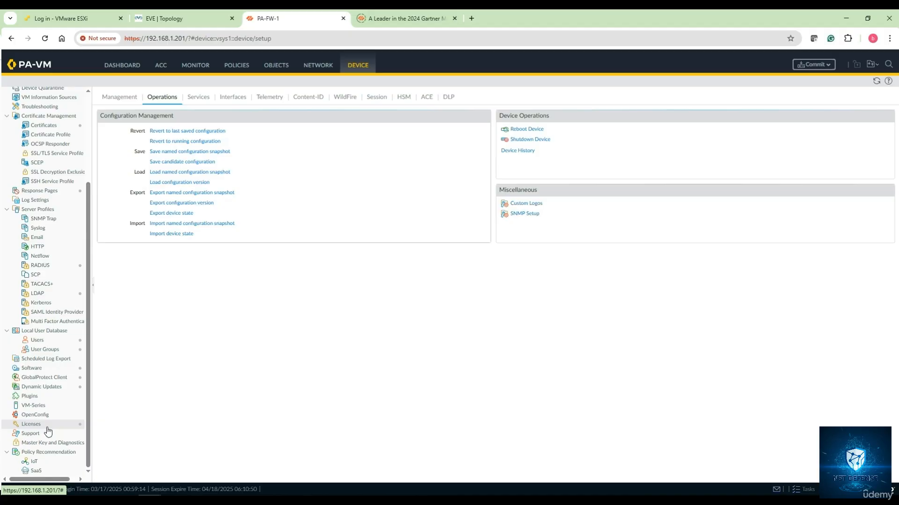
pyautogui.click(41, 387)
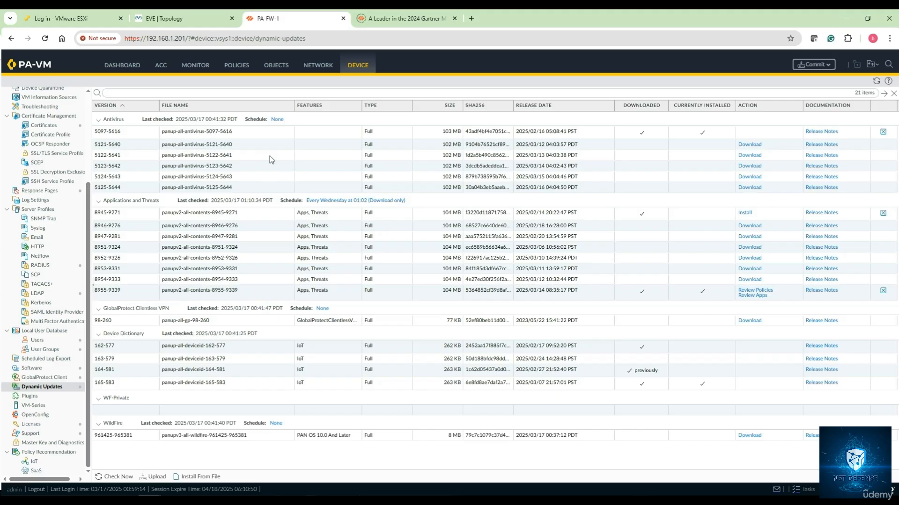
# - Create a new application object named ZBN-APP-1 with the description Custom-ZBN-APP
pyautogui.click(279, 69)
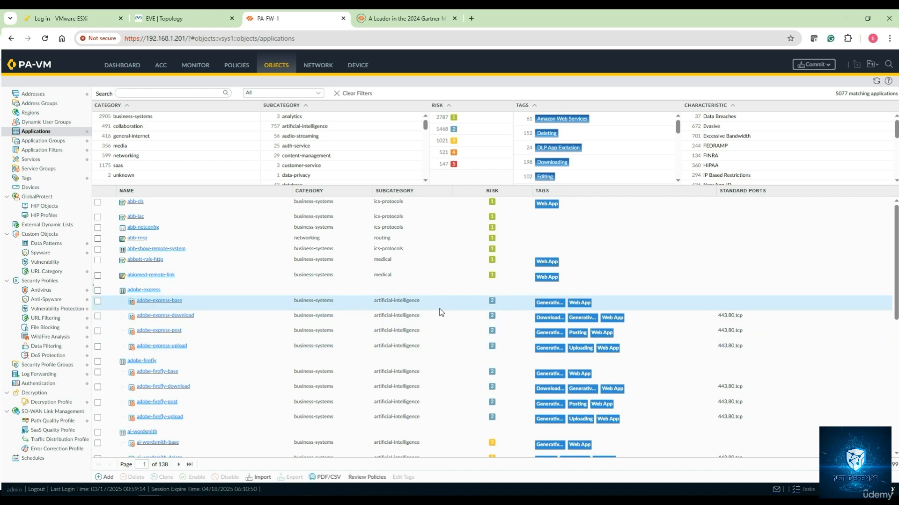
pyautogui.click(108, 478)
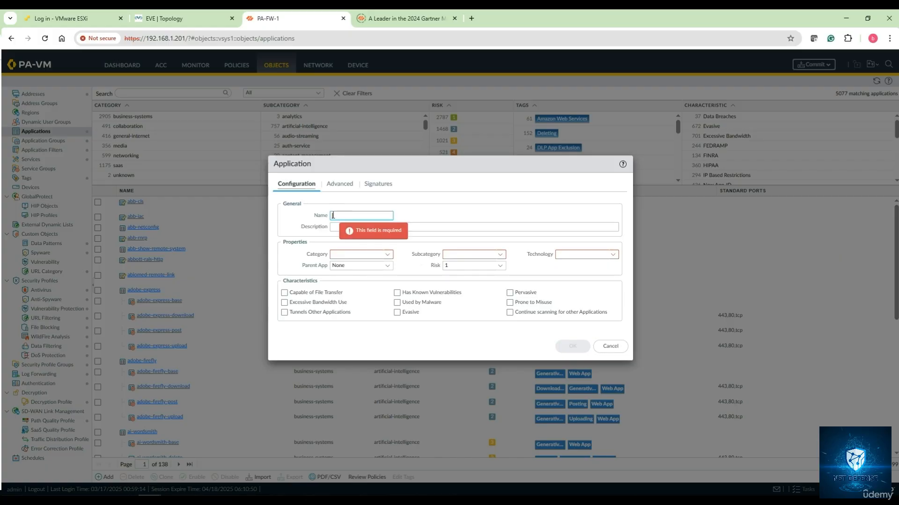
pyautogui.write('ZBN-APp')
pyautogui.press('BackSpace')
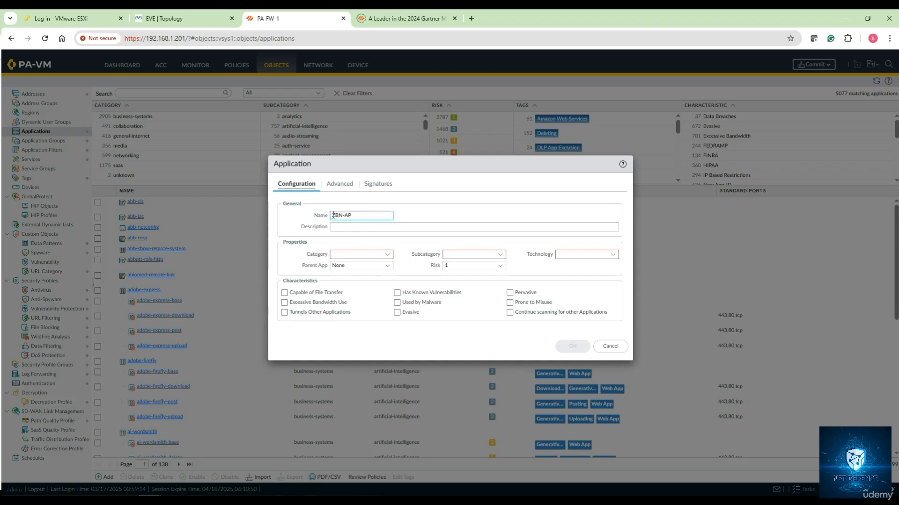
pyautogui.write('P-1')
pyautogui.click(340, 229)
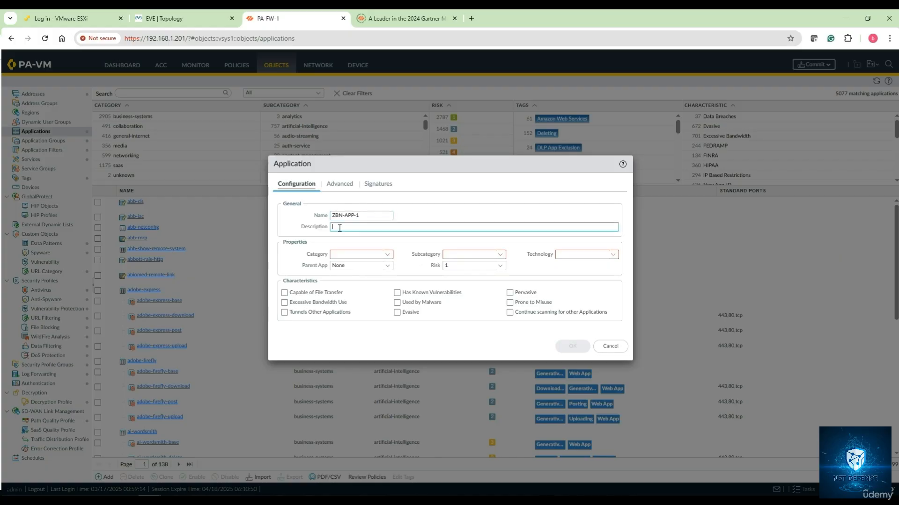
pyautogui.write('Custom-ZBN-APP')
# - Set the application's category to networking, subcategory to ip-protocol, technology to network-protocol and risk to 2
pyautogui.click(388, 256)
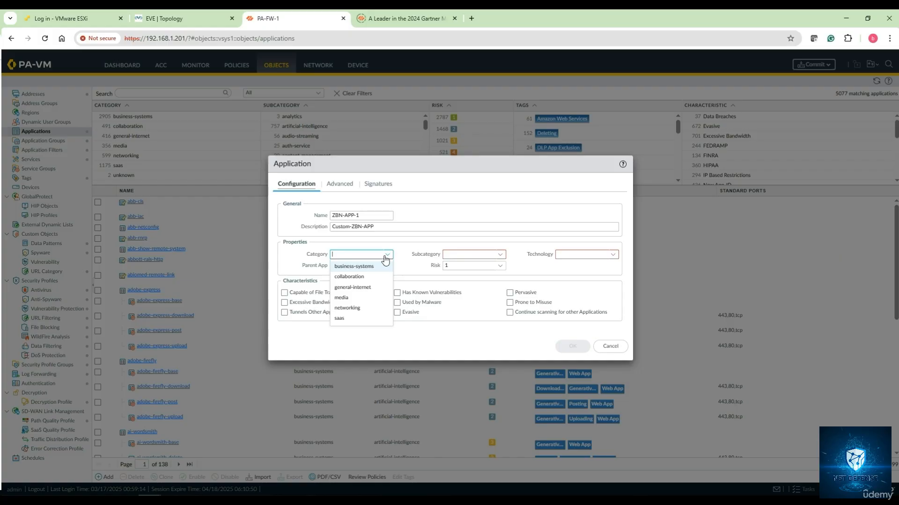
pyautogui.click(364, 308)
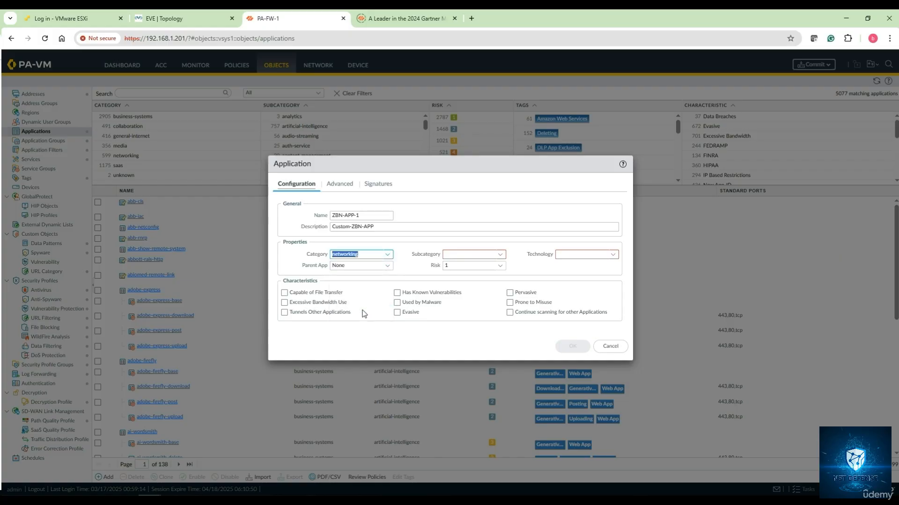
pyautogui.click(500, 254)
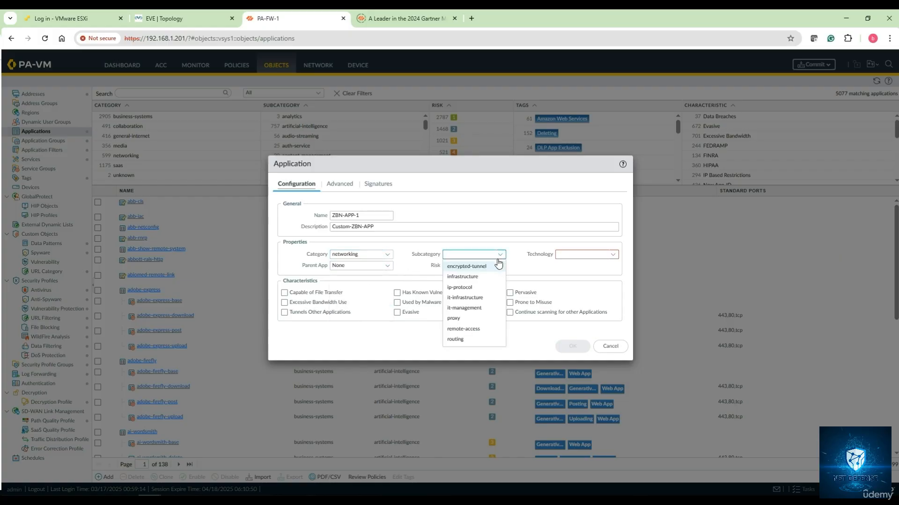
pyautogui.click(461, 288)
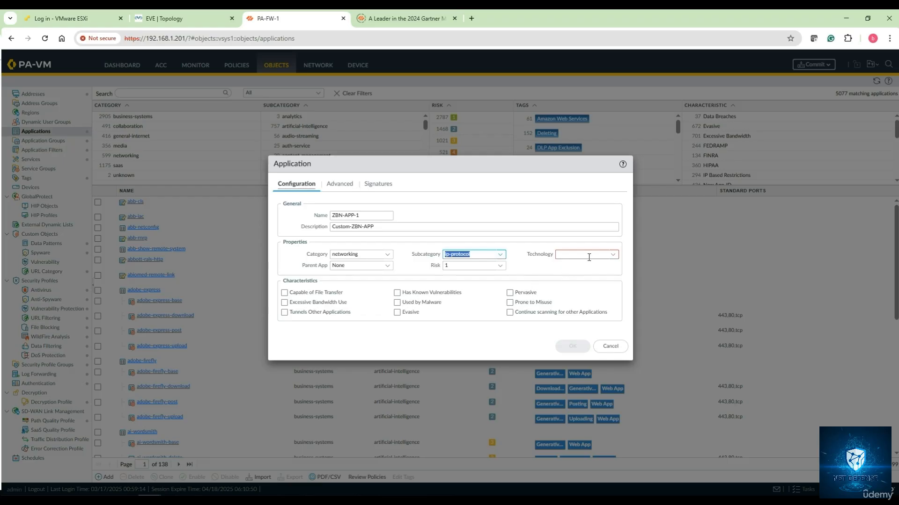
pyautogui.click(612, 259)
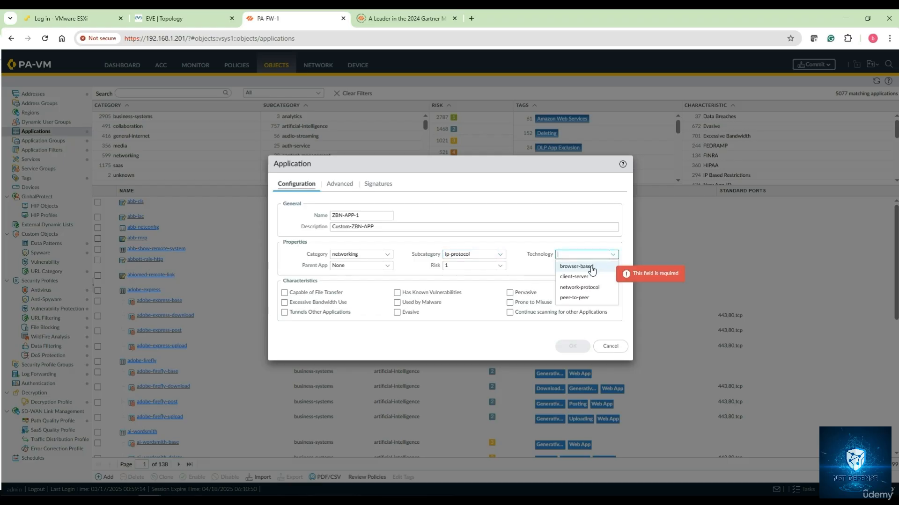
pyautogui.click(585, 288)
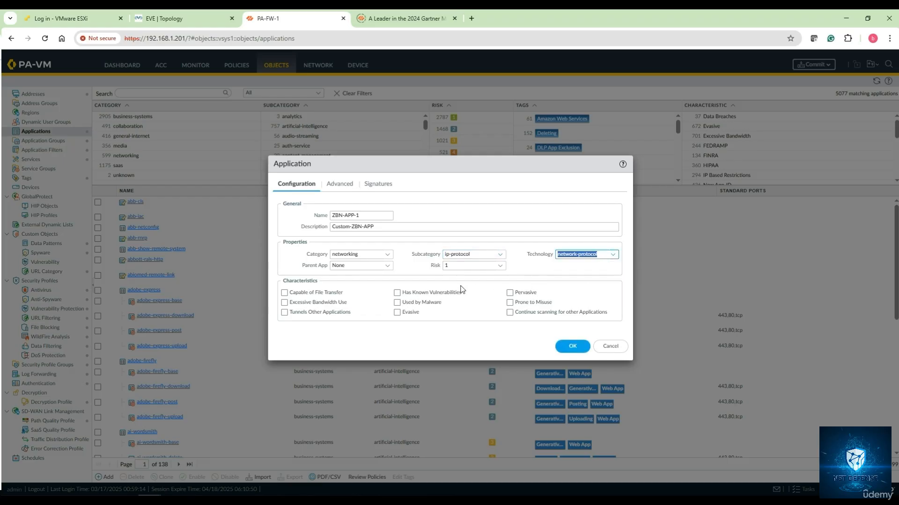
pyautogui.click(387, 266)
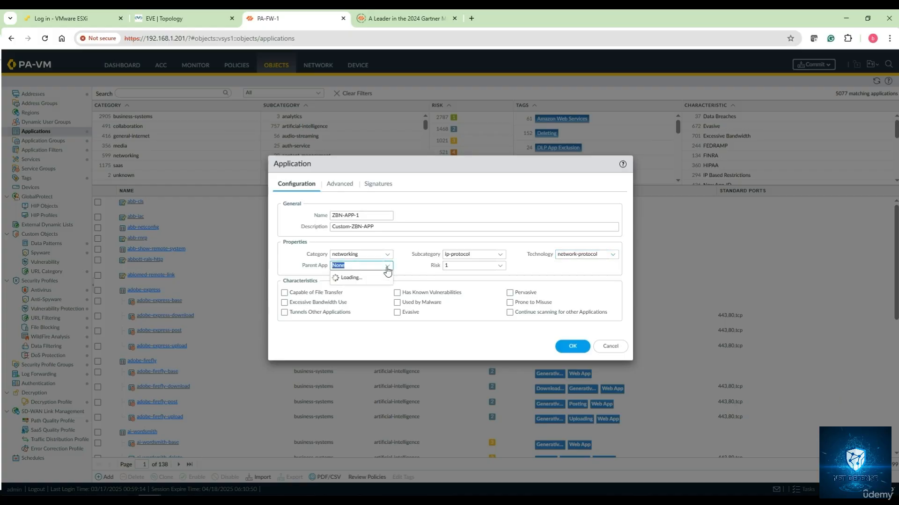
pyautogui.click(485, 266)
pyautogui.click(468, 288)
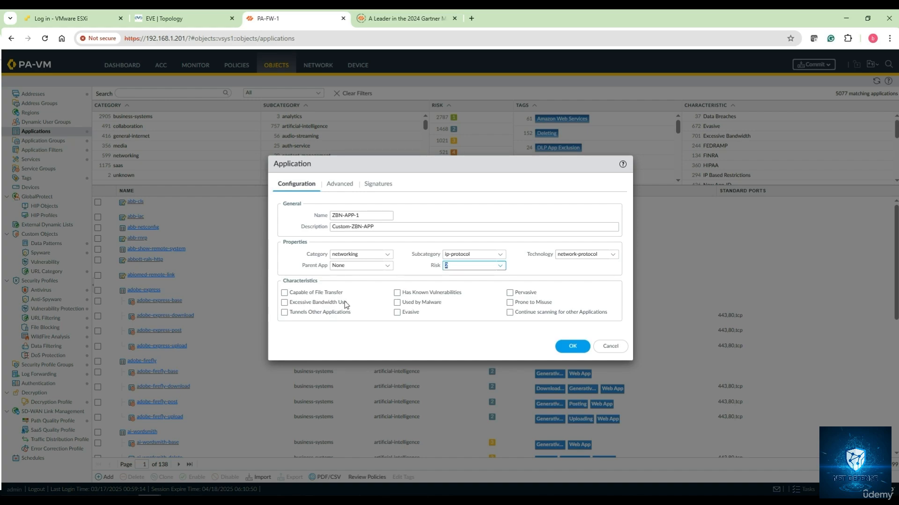
# - Set the application's advanced defaults to IP Protocol number 65
pyautogui.click(339, 184)
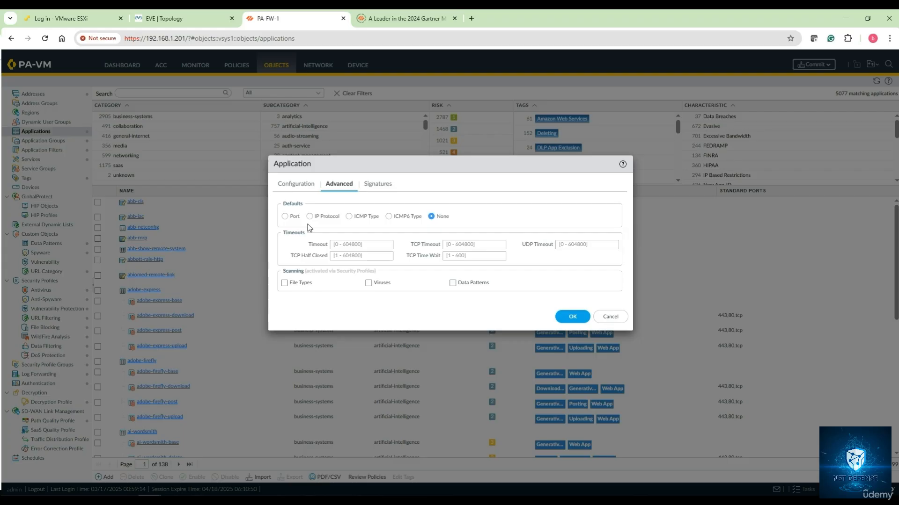
pyautogui.click(291, 220)
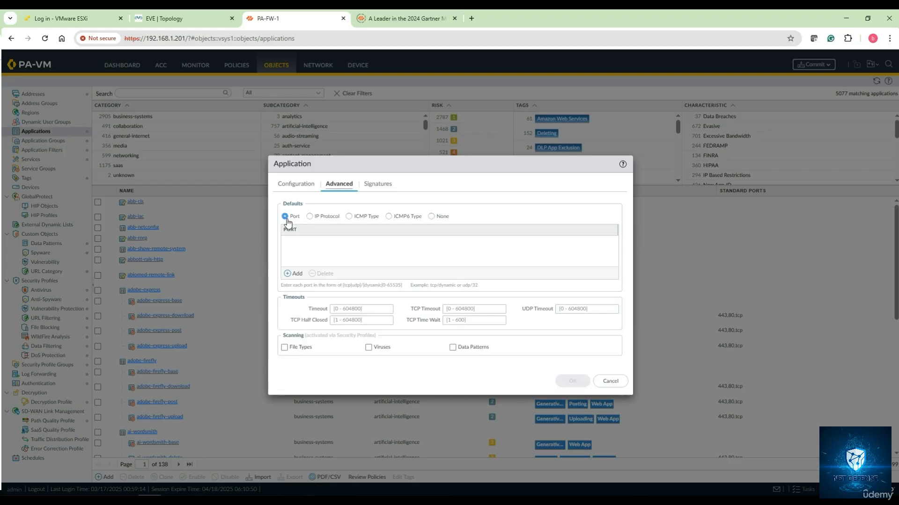
pyautogui.click(310, 216)
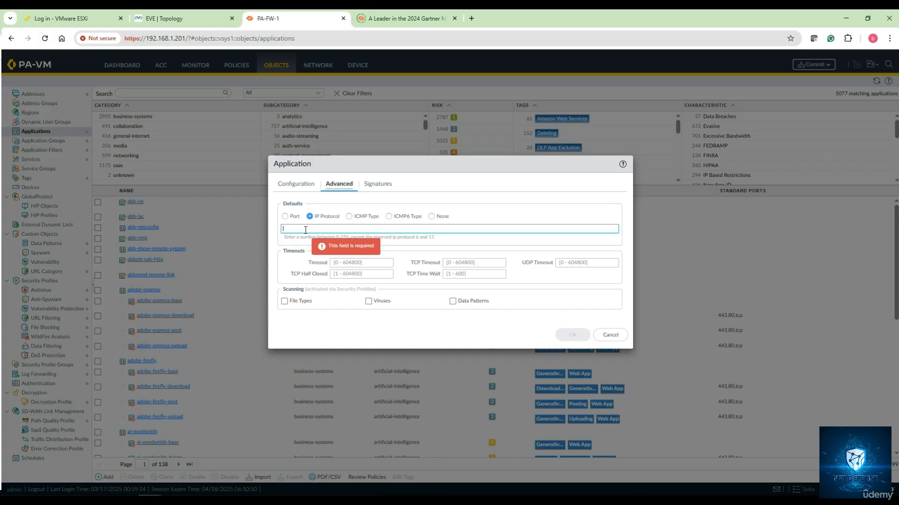
pyautogui.write('65')
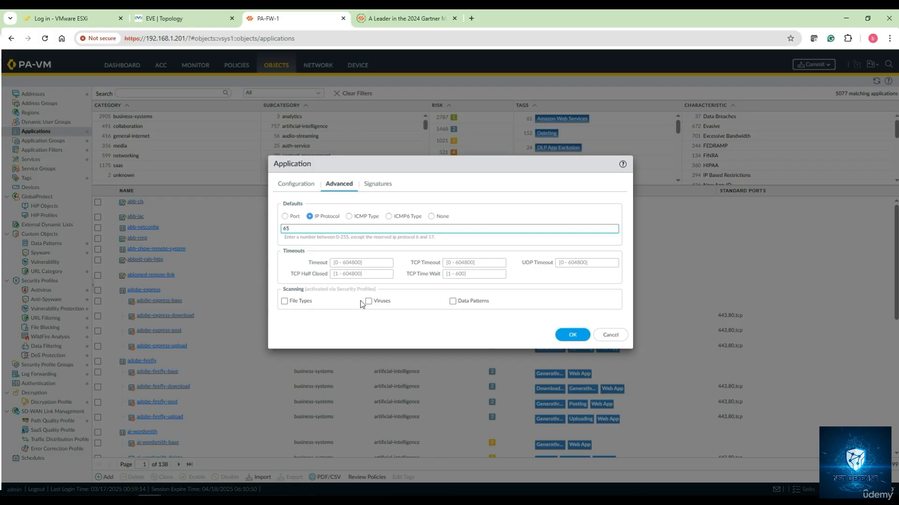
# - Add a signature named ZBN-Custom-Protocol-1 to the custom application
pyautogui.click(375, 188)
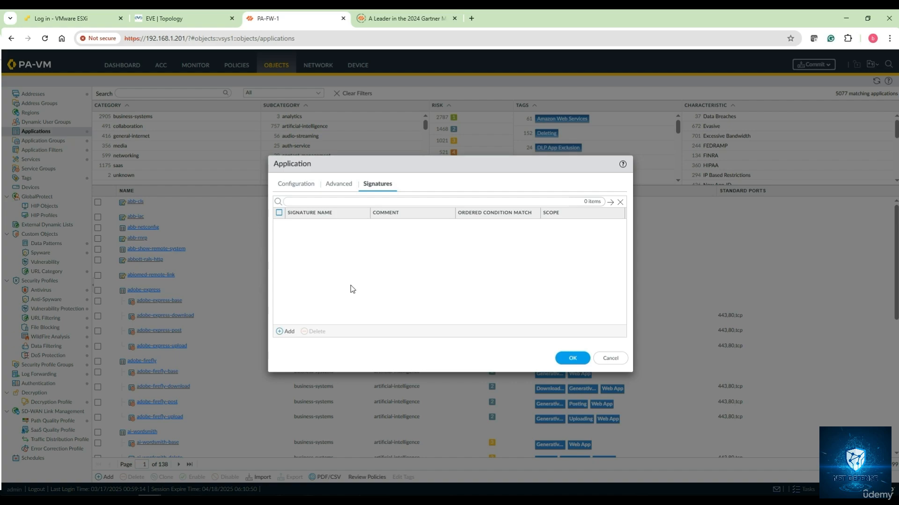
pyautogui.click(288, 332)
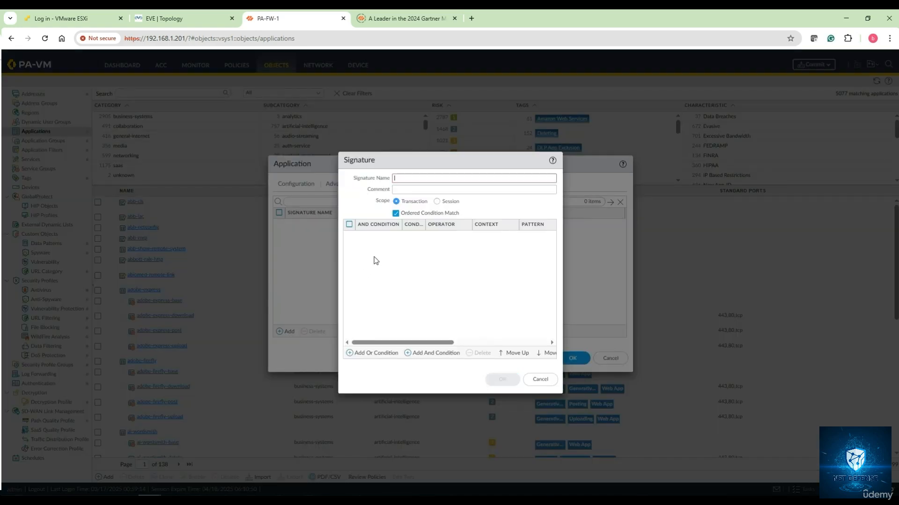
pyautogui.click(409, 178)
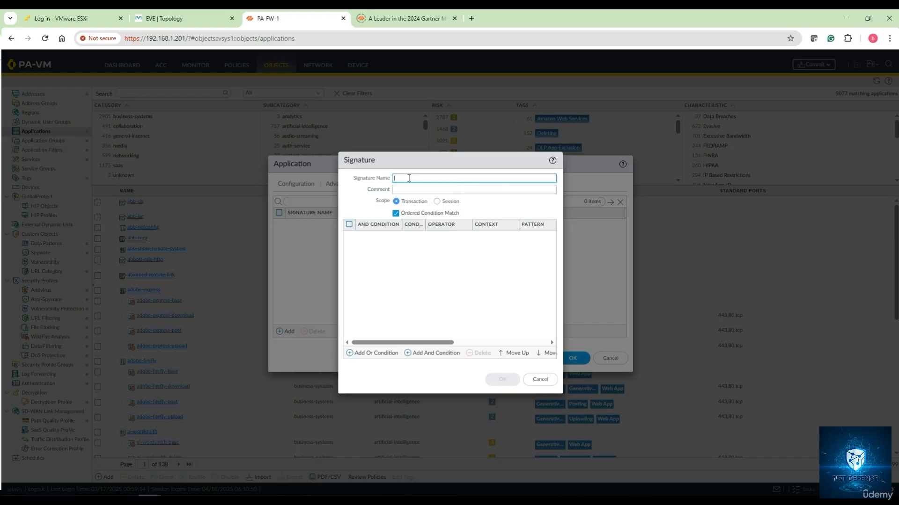
pyautogui.write('Z')
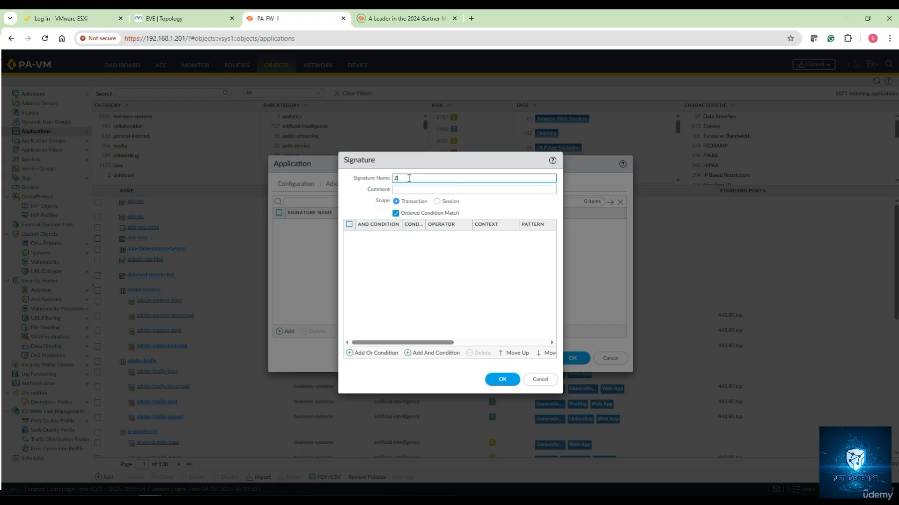
pyautogui.write('BN-0')
pyautogui.write('ustom-')
pyautogui.write('Protocol-1')
# - Add an Or condition to the signature with the Pattern Match operator and the context http-req-uri-path
pyautogui.click(374, 354)
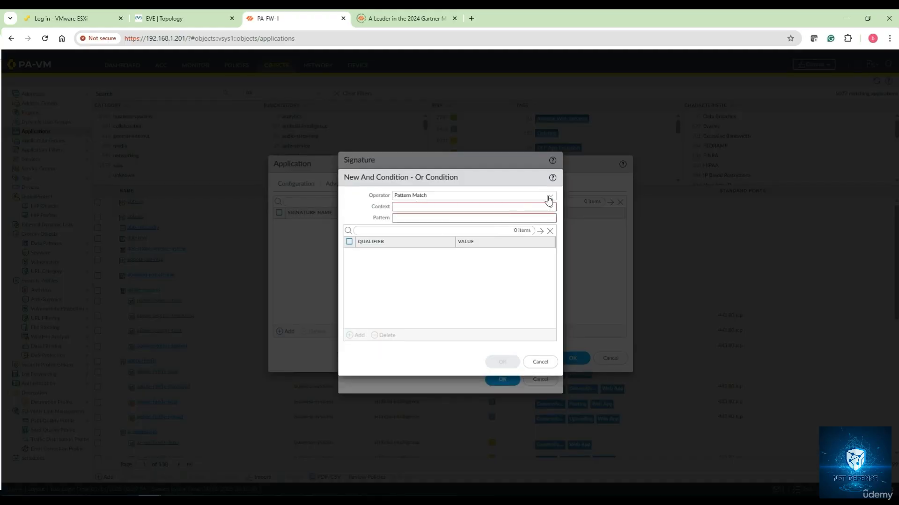
pyautogui.click(549, 201)
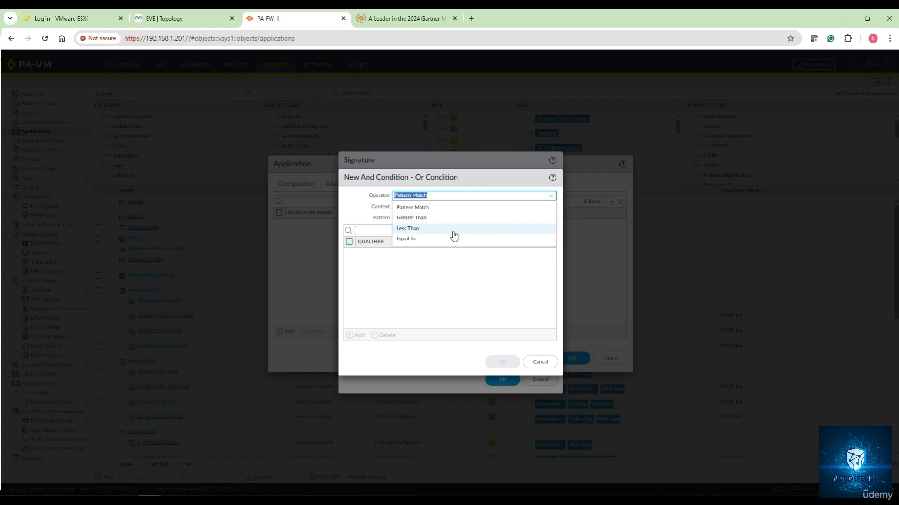
pyautogui.click(453, 207)
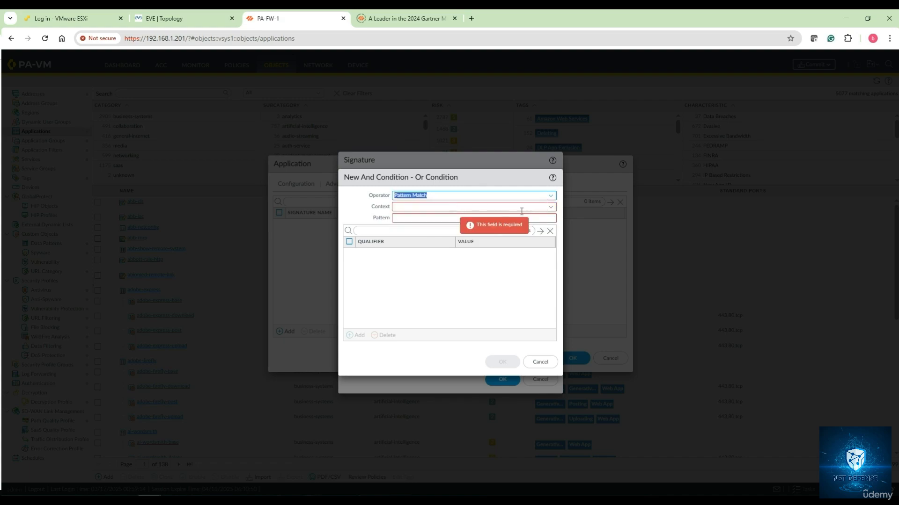
pyautogui.click(551, 207)
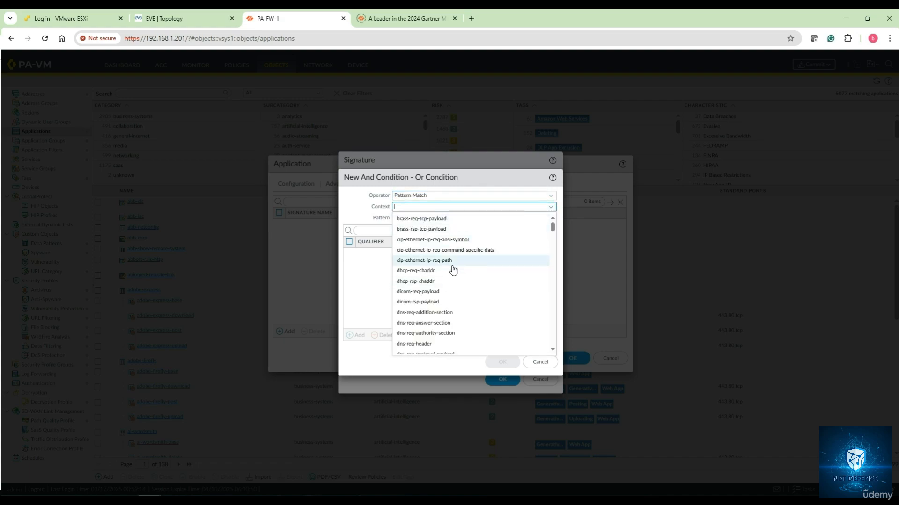
pyautogui.scroll(-5, 449, 274)
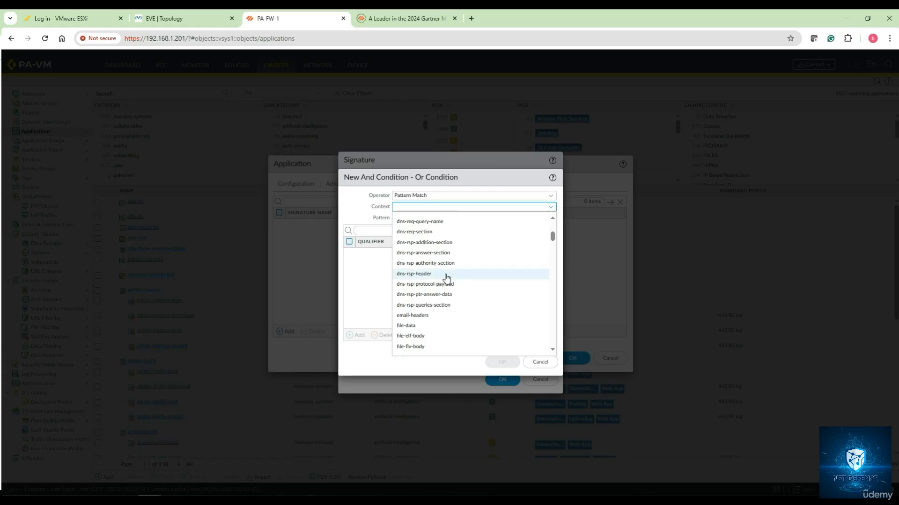
pyautogui.scroll(-6, 446, 278)
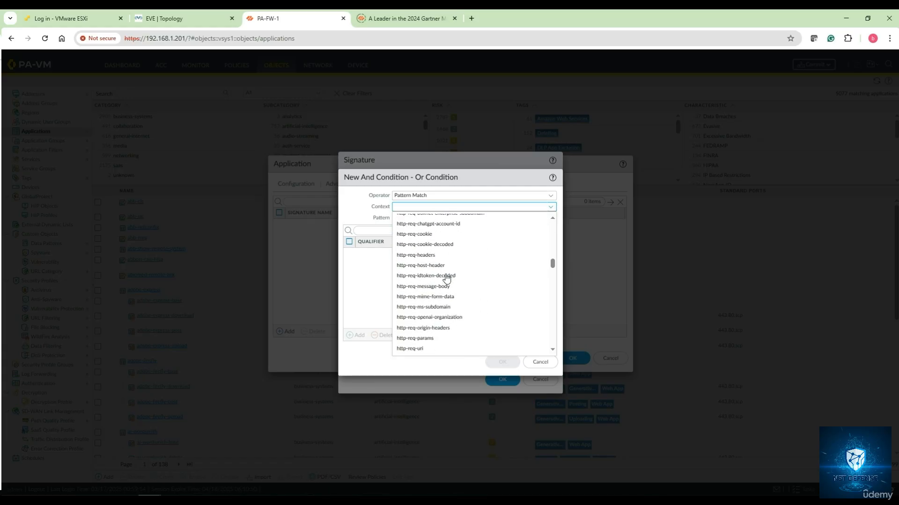
pyautogui.scroll(-3, 446, 279)
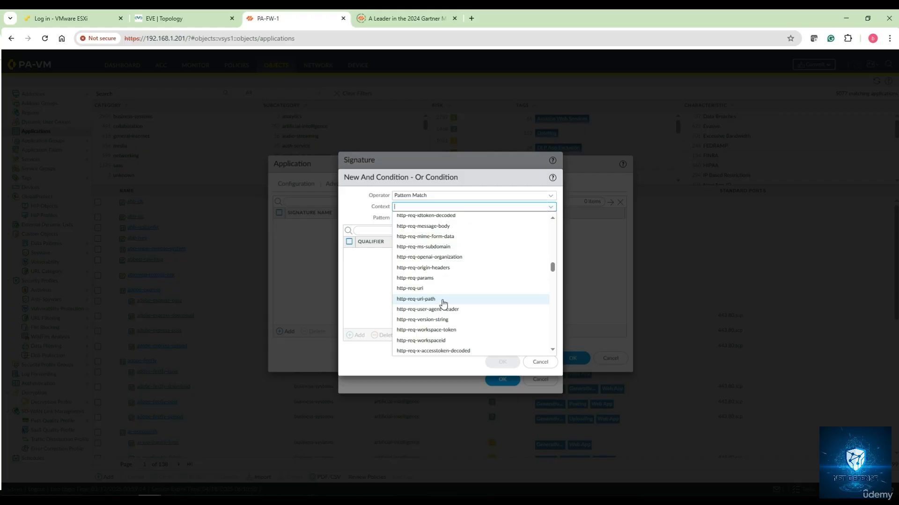
pyautogui.click(443, 300)
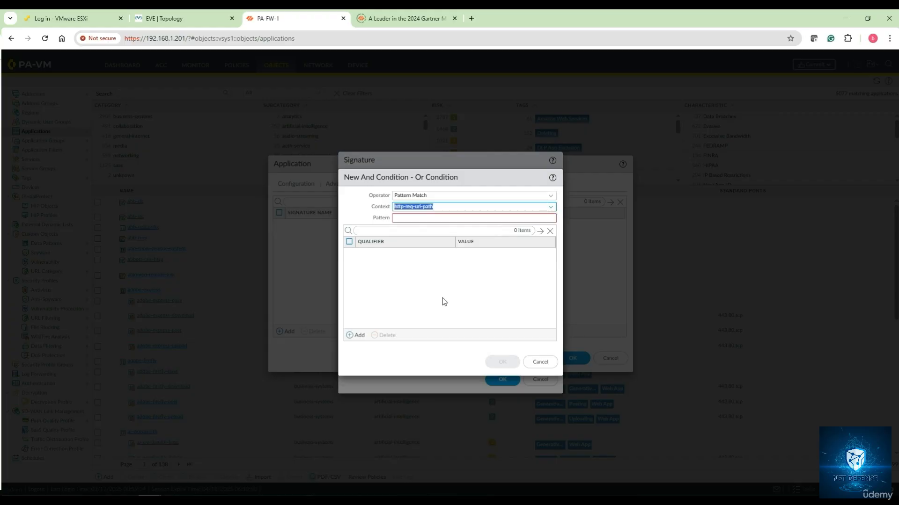
# - Set the condition's pattern to .*ZBN-cust.* and save both the condition and the signature
pyautogui.click(529, 219)
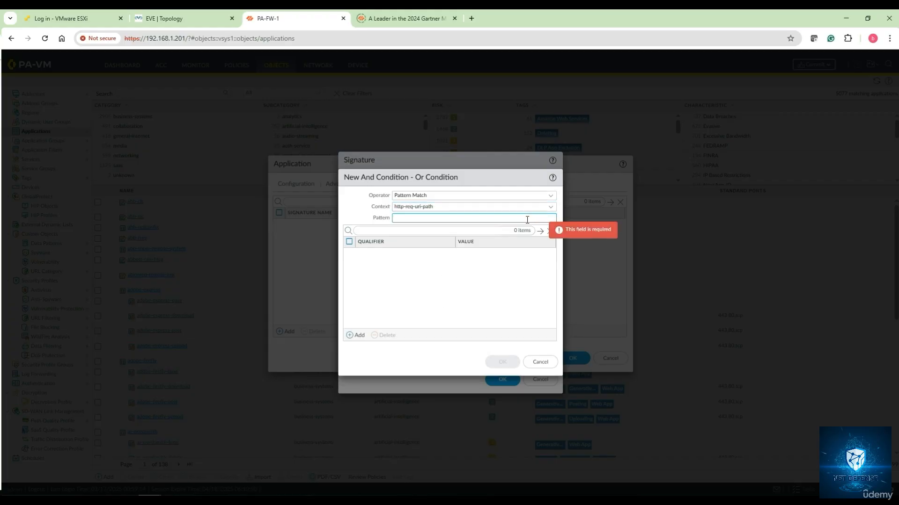
pyautogui.write('.')
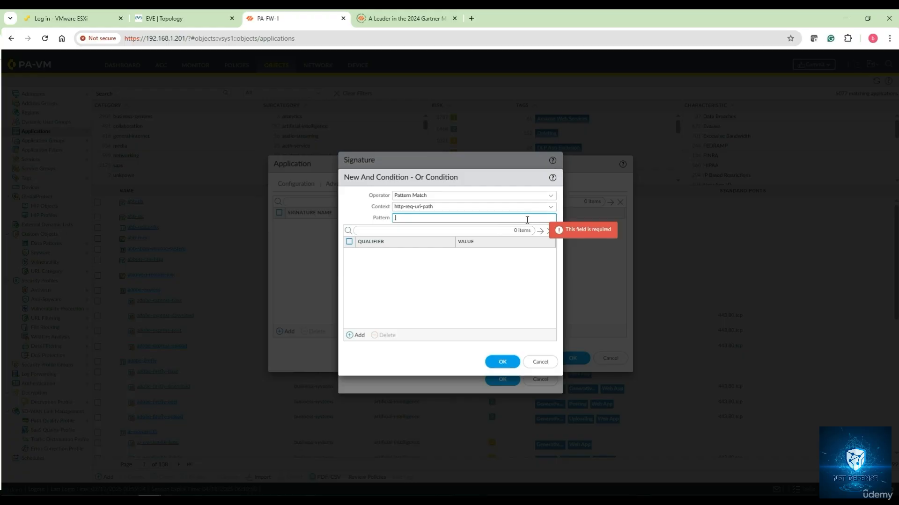
pyautogui.write('*')
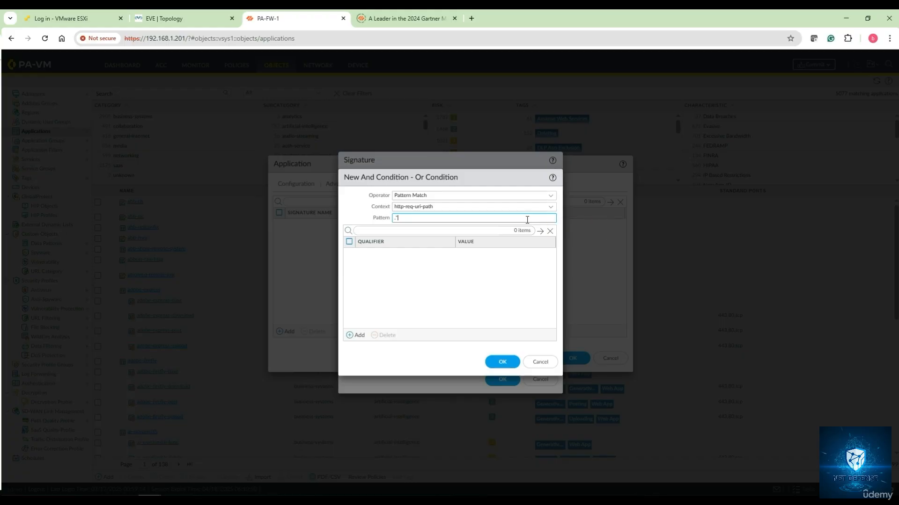
pyautogui.write('ZBN-cust.*')
pyautogui.click(503, 363)
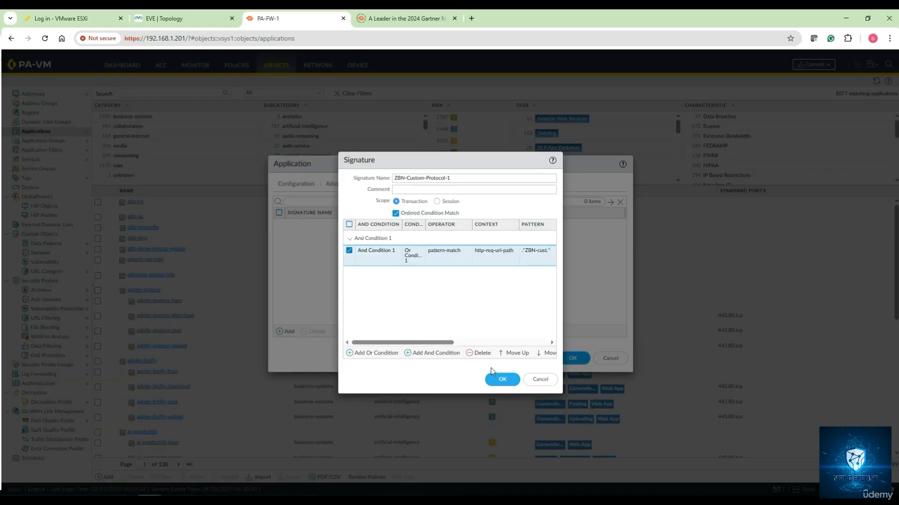
pyautogui.click(497, 379)
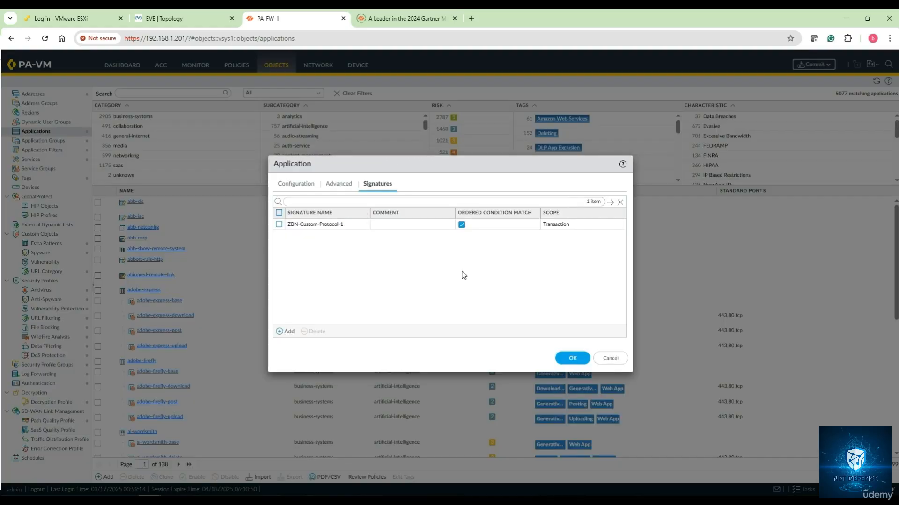
# - Review the custom application's configuration, advanced and signature settings, and save the application
pyautogui.click(298, 185)
pyautogui.click(346, 186)
pyautogui.click(378, 186)
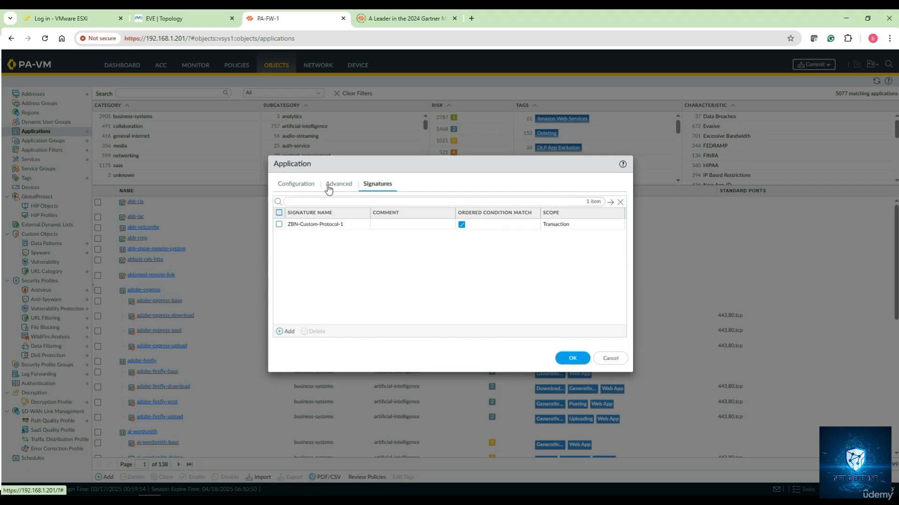
pyautogui.click(298, 185)
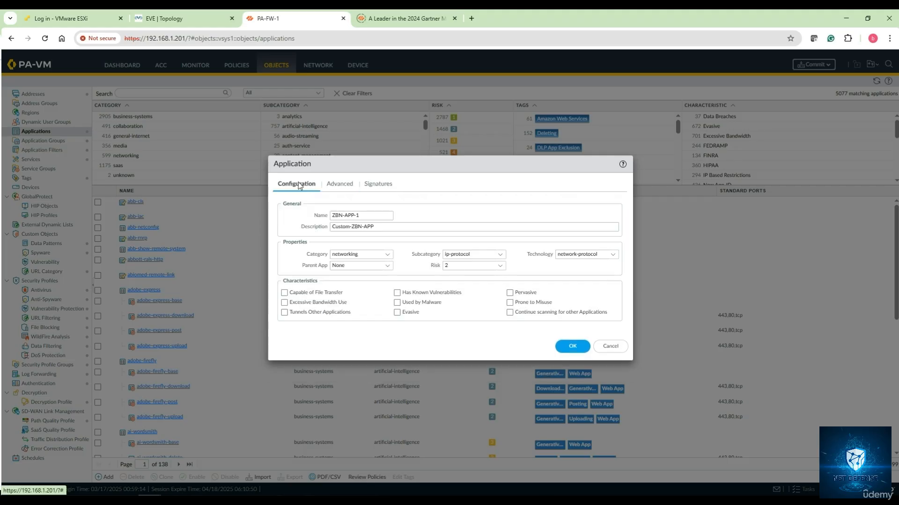
pyautogui.click(572, 346)
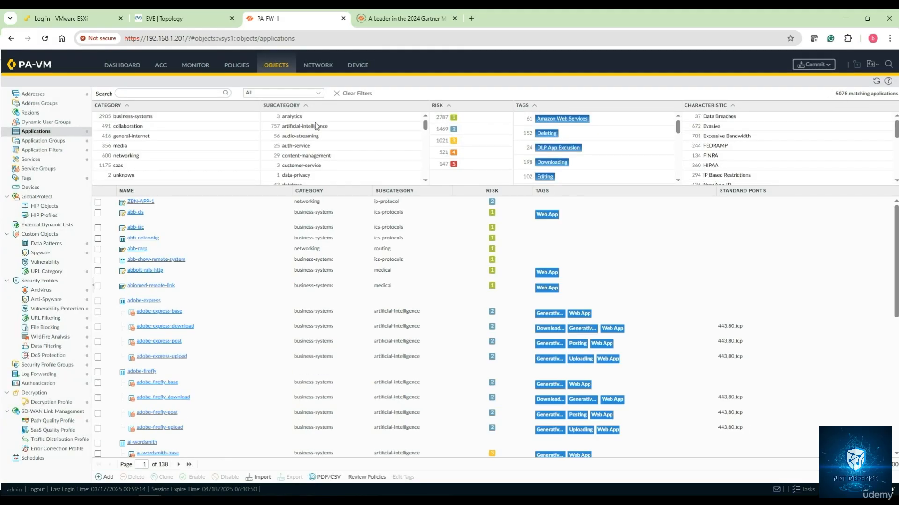
# - Search the application list for zbn-app and clear the search filter
pyautogui.click(143, 92)
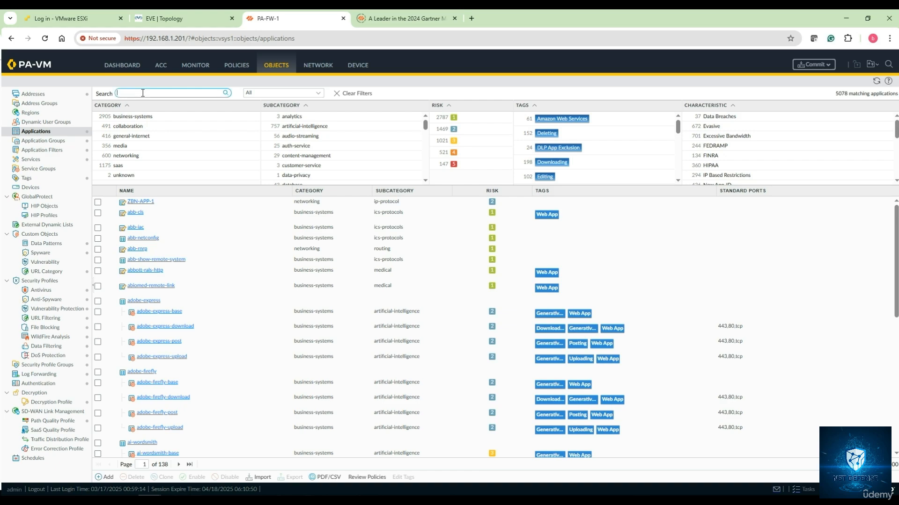
pyautogui.write('zbn-app')
pyautogui.press('Return')
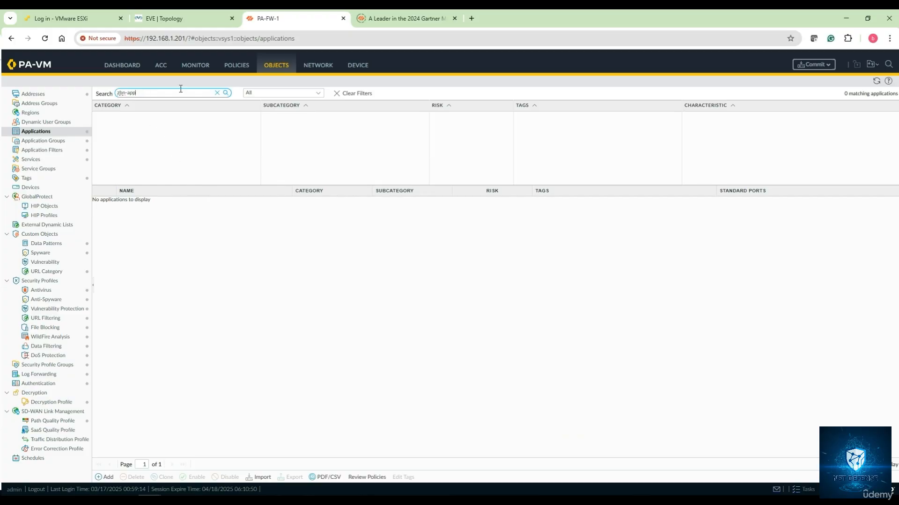
pyautogui.press('BackSpace')
pyautogui.press('BackSpace')
pyautogui.press('BackSpace')
pyautogui.press('BackSpace')
pyautogui.press('BackSpace')
pyautogui.press('BackSpace')
pyautogui.click(196, 268)
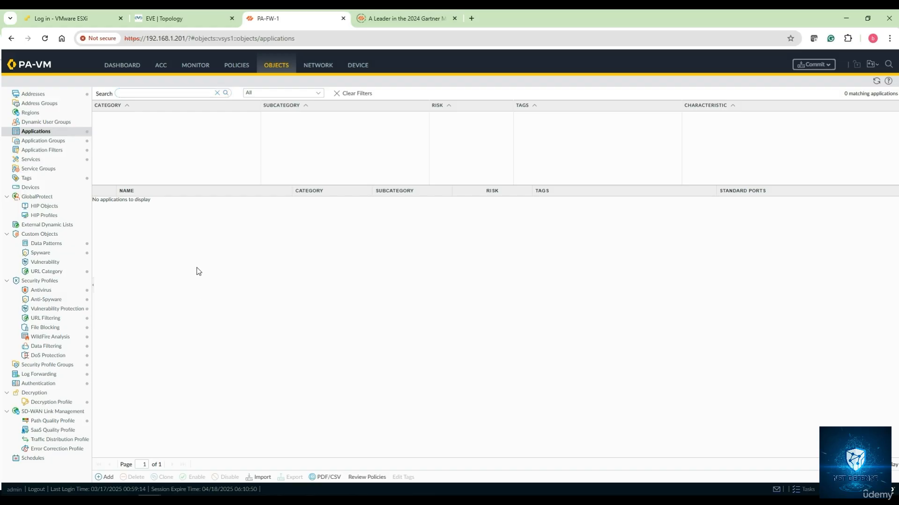
pyautogui.click(216, 93)
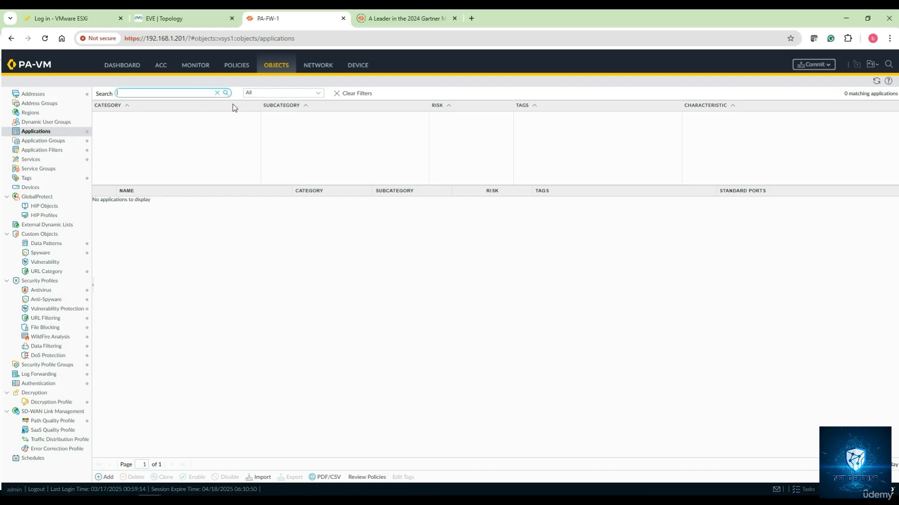
pyautogui.click(357, 97)
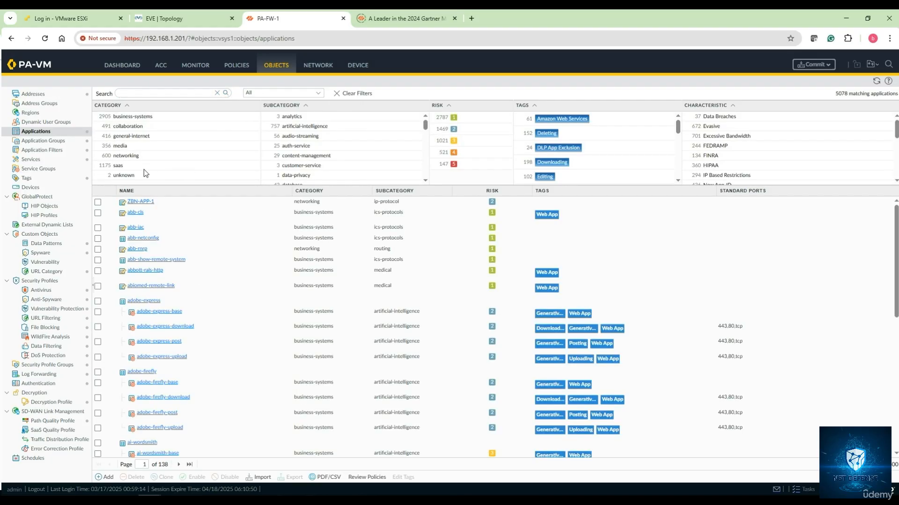
# - Add the ZBN-APP-1 application to the Internet Access security policy rule and save the rule
pyautogui.click(240, 66)
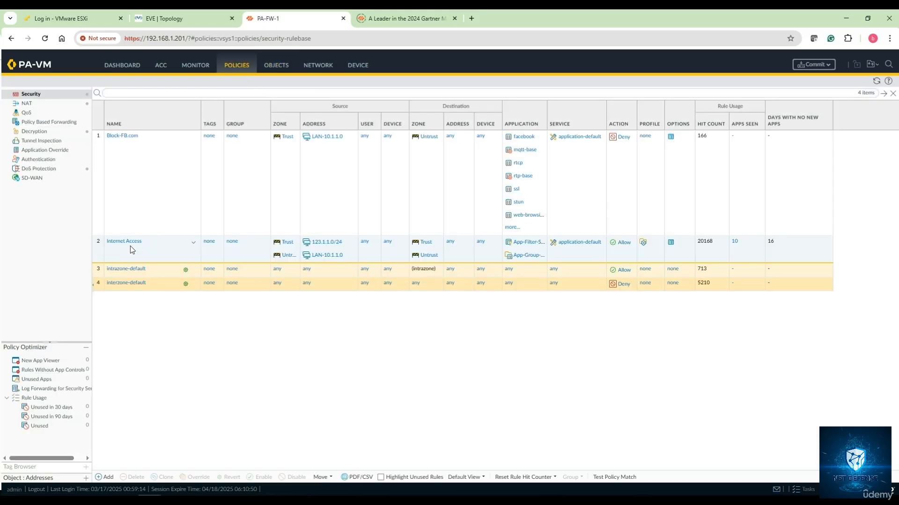
pyautogui.doubleClick(319, 242)
pyautogui.click(326, 211)
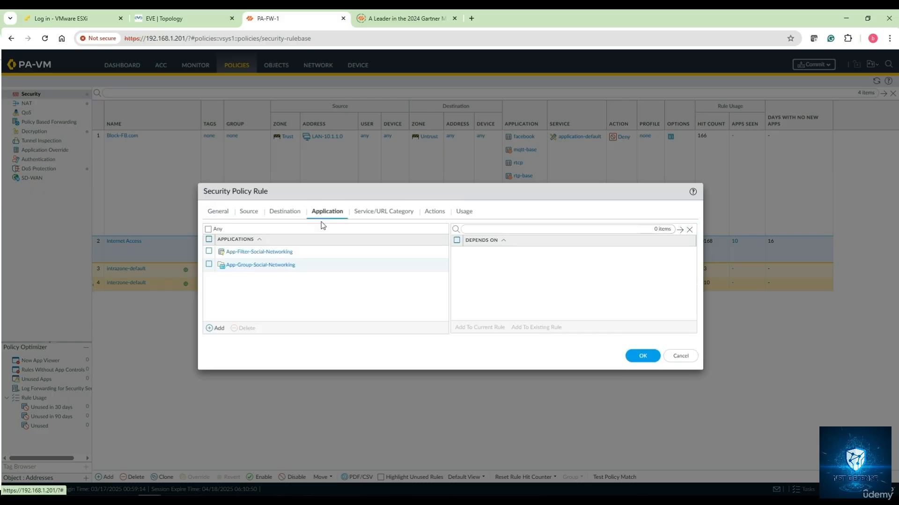
pyautogui.click(220, 328)
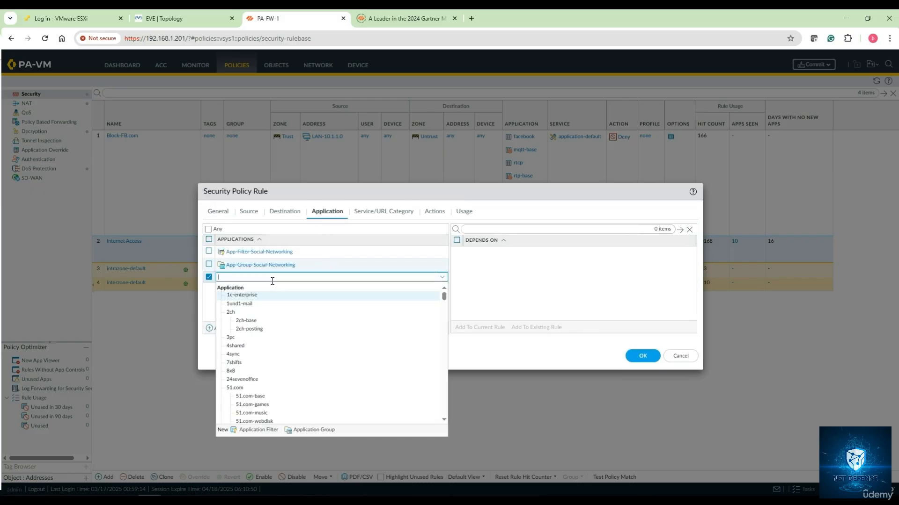
pyautogui.write('z')
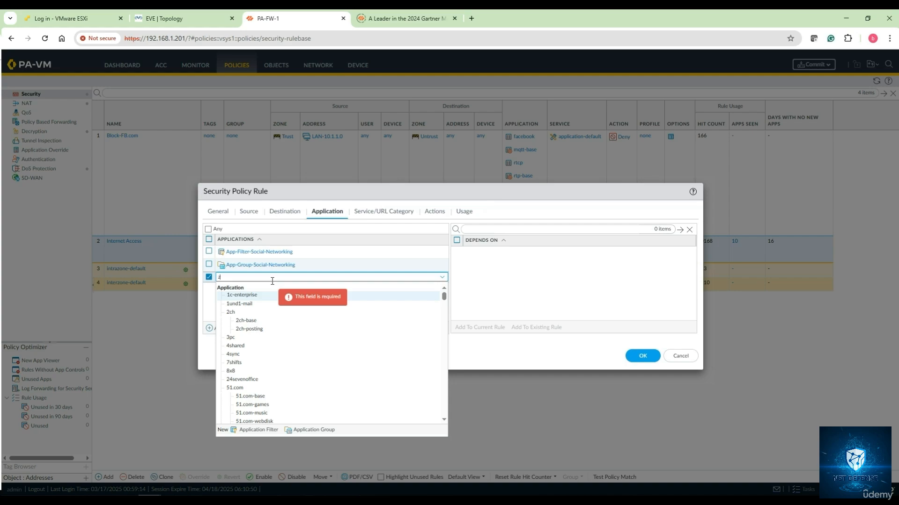
pyautogui.write('bn')
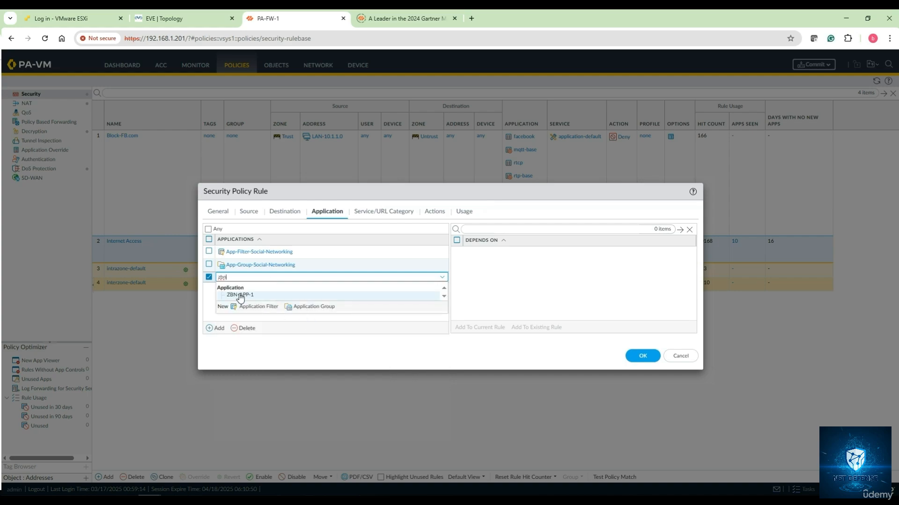
pyautogui.click(240, 295)
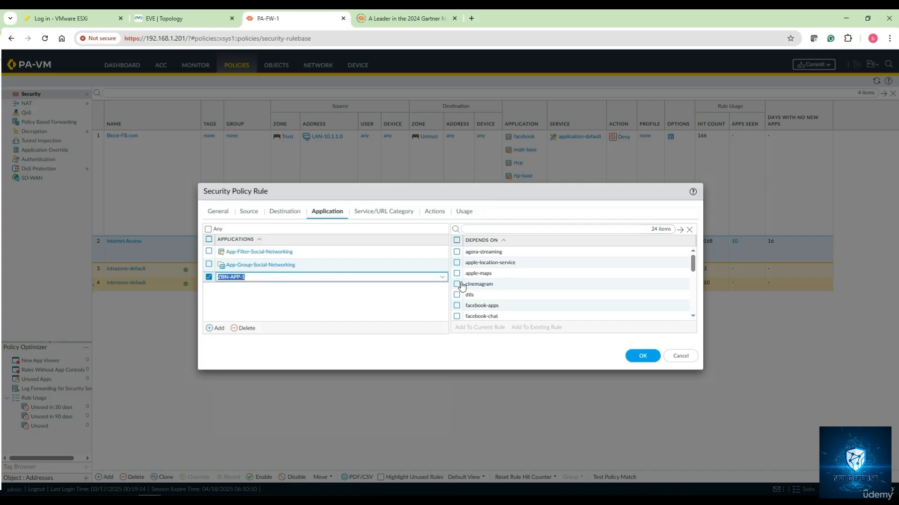
pyautogui.scroll(-5, 462, 287)
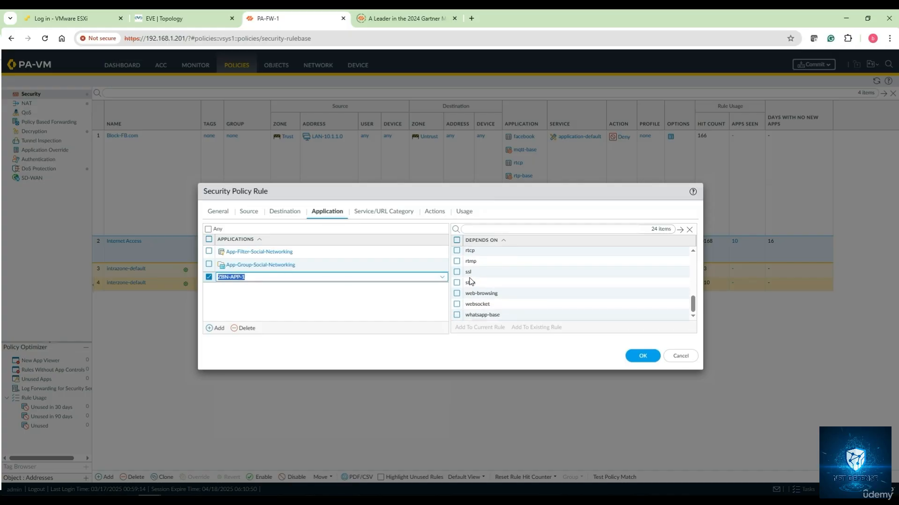
pyautogui.scroll(5, 470, 280)
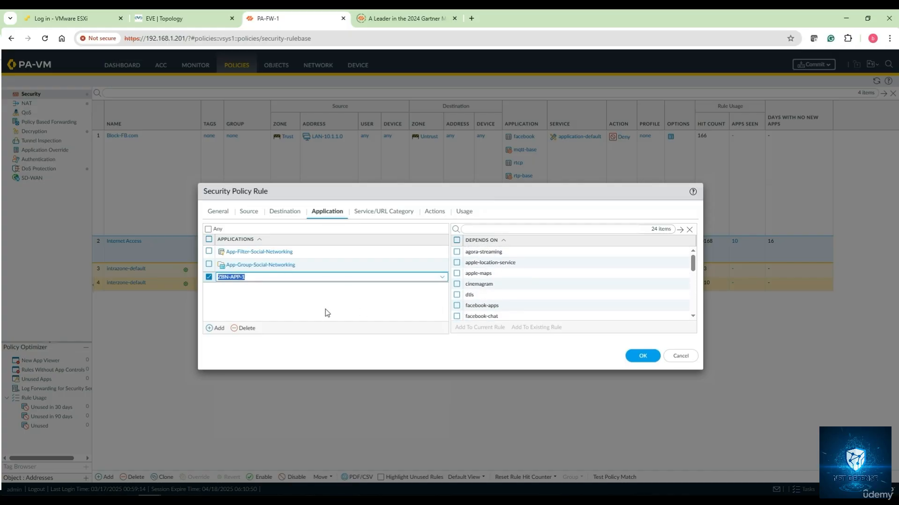
pyautogui.click(643, 356)
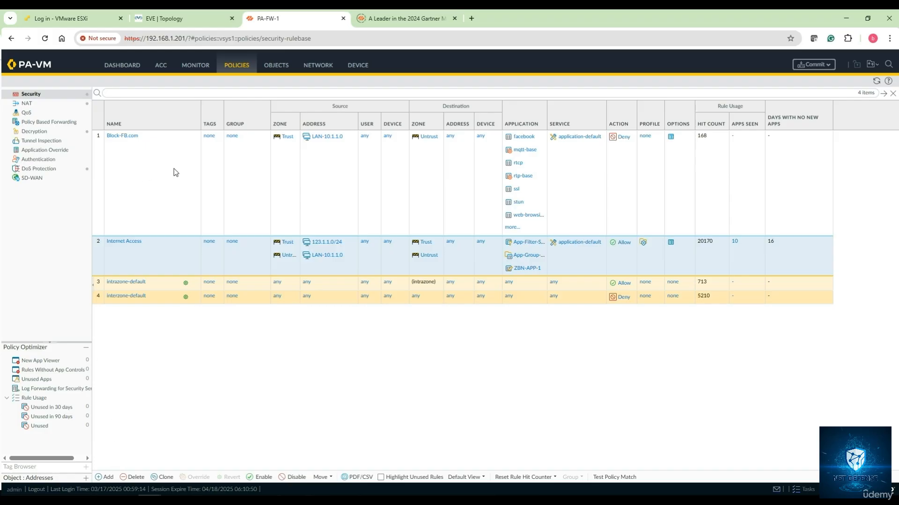
# - Start a new application object named APP-ZBN-Override
pyautogui.click(276, 65)
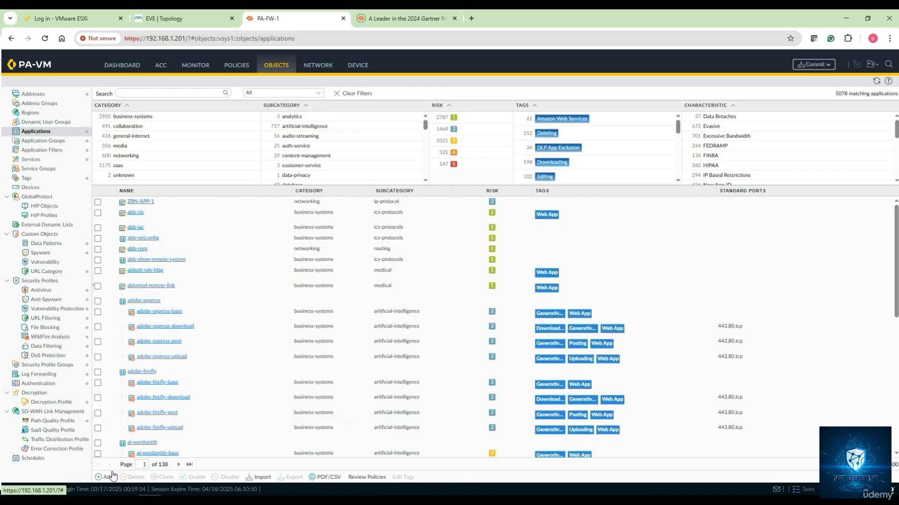
pyautogui.click(107, 478)
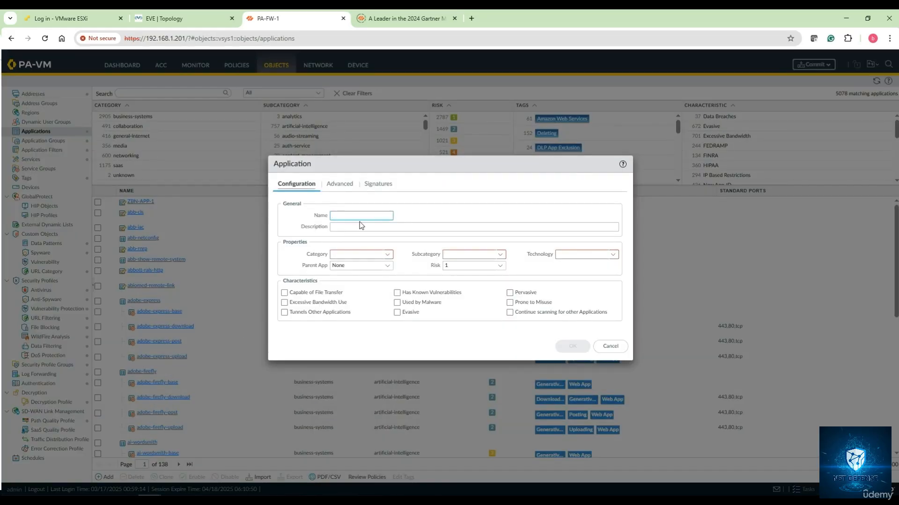
pyautogui.write('APP-ZBN-Override')
# - Set the application's category to business-systems, subcategory to analytics and technology to browser-based
pyautogui.click(388, 256)
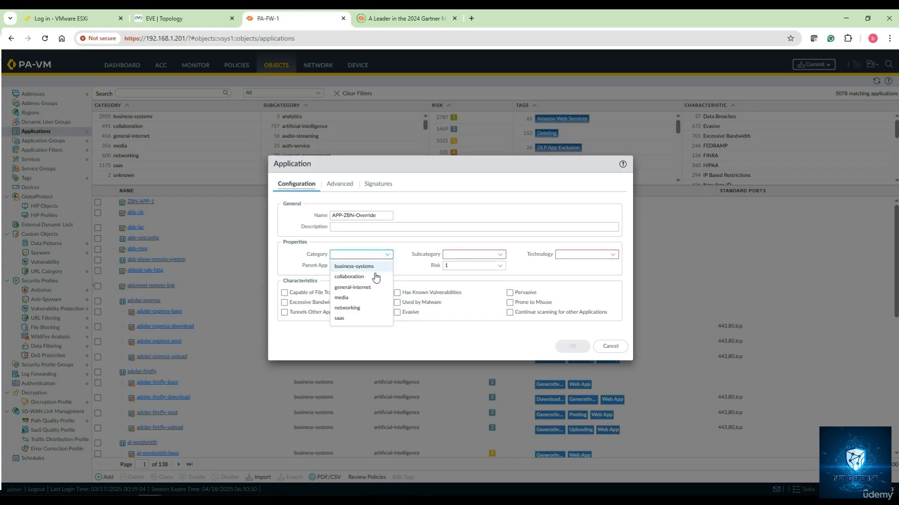
pyautogui.click(372, 267)
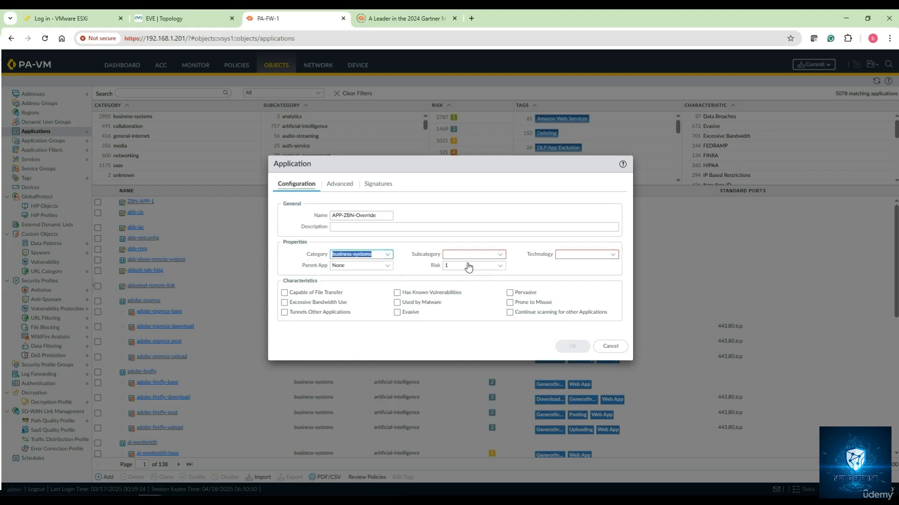
pyautogui.click(498, 258)
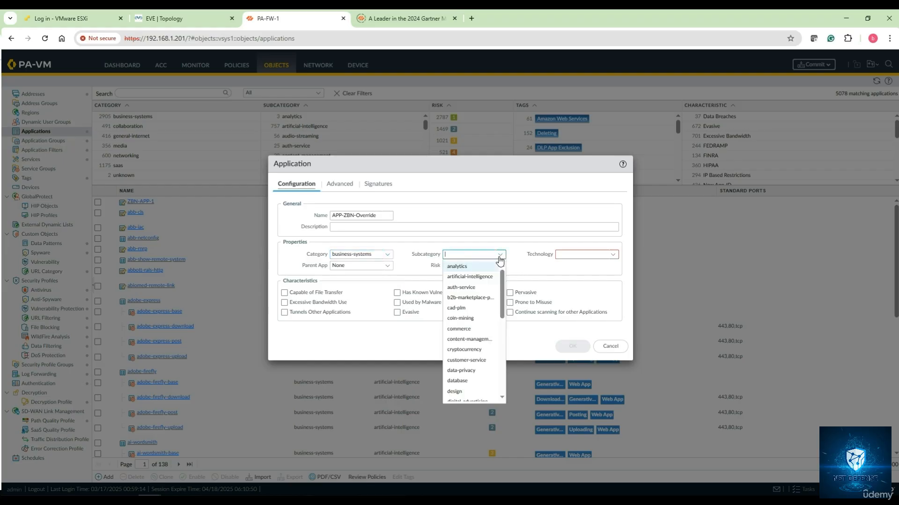
pyautogui.click(473, 268)
pyautogui.click(610, 259)
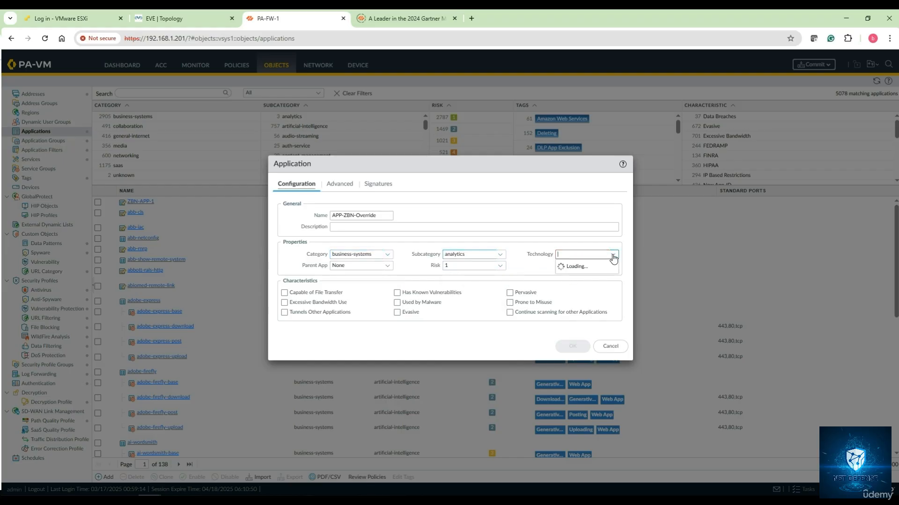
pyautogui.click(591, 271)
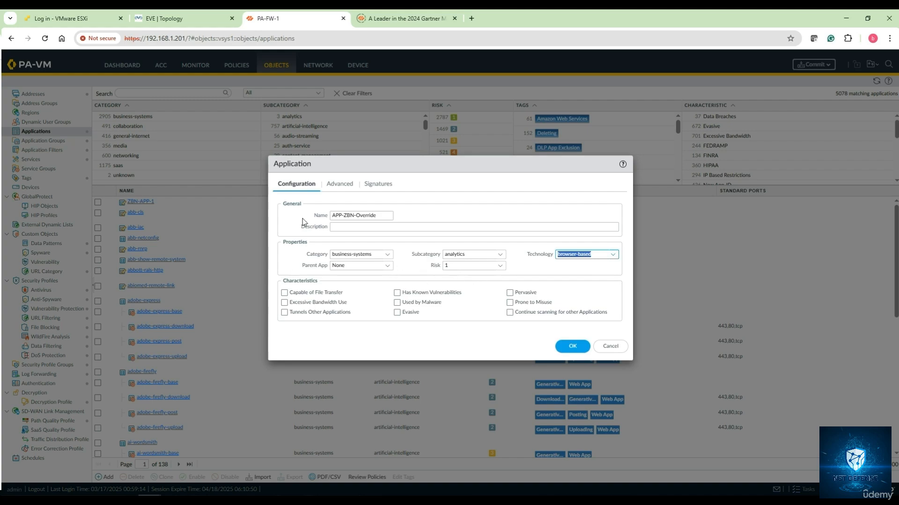
# - Set the application's defaults to port-based and add the port tcp/443
pyautogui.click(335, 186)
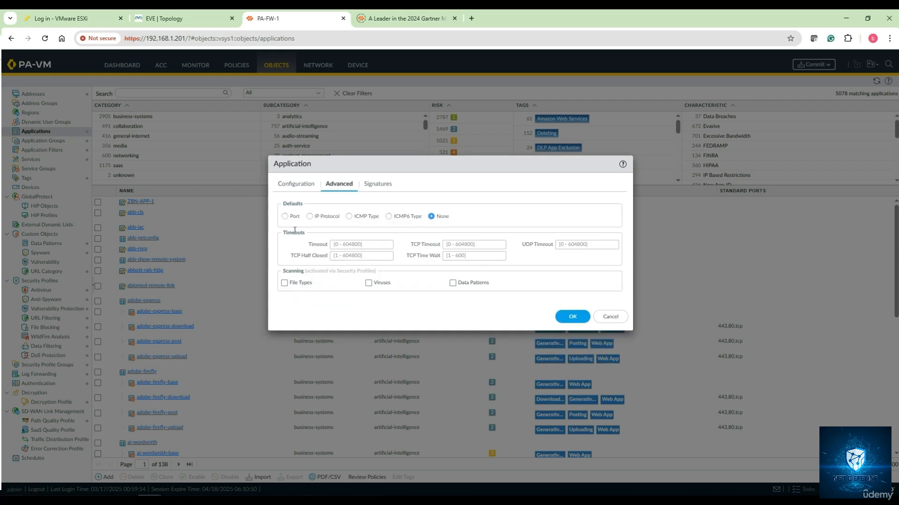
pyautogui.click(285, 216)
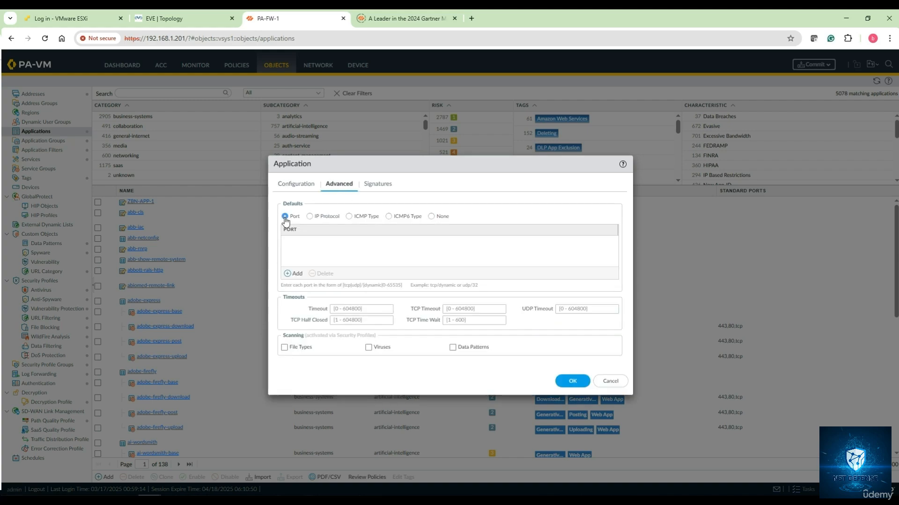
pyautogui.click(294, 273)
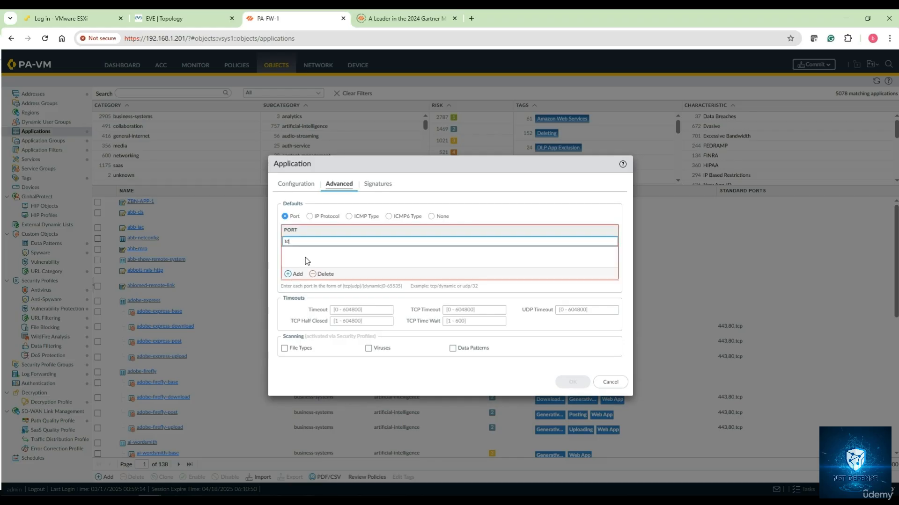
pyautogui.write('tcp/443')
# - Review the application's signature, port and configuration settings, leave it without a signature, and save the application
pyautogui.click(380, 186)
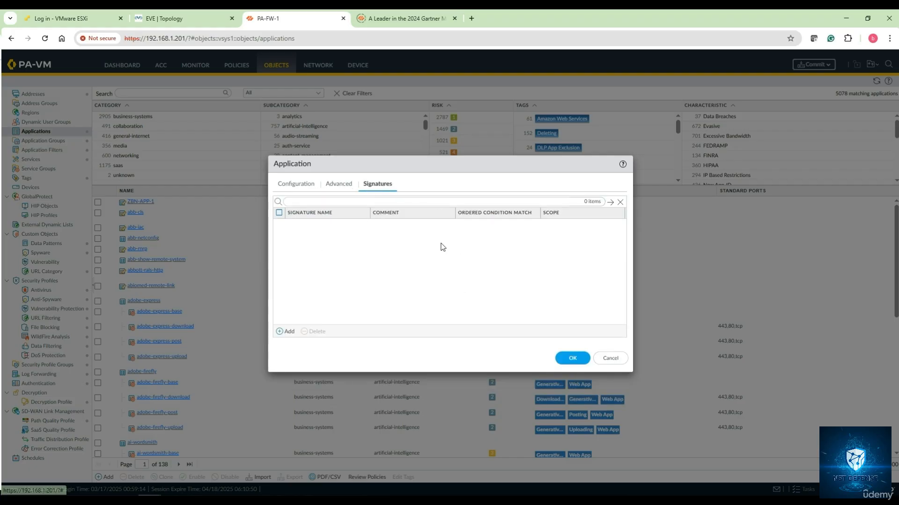
pyautogui.click(297, 183)
pyautogui.click(333, 185)
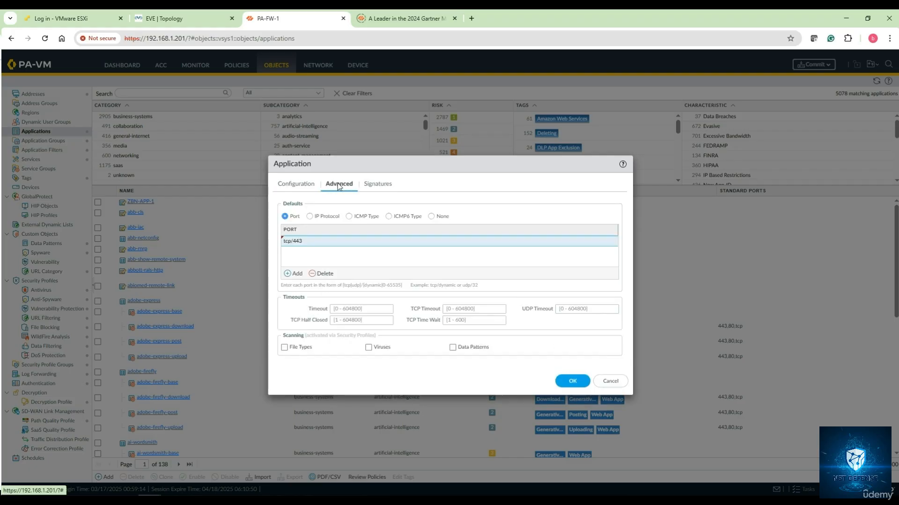
pyautogui.click(379, 186)
pyautogui.click(298, 185)
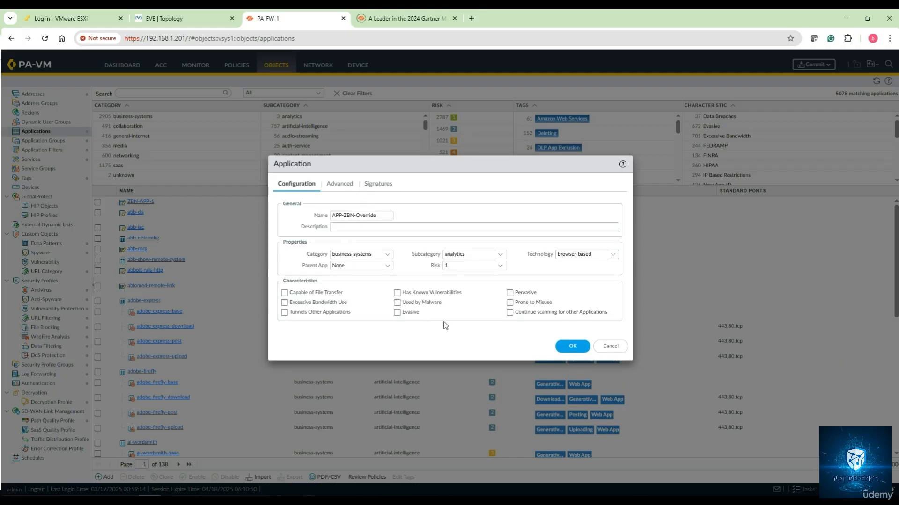
pyautogui.click(574, 350)
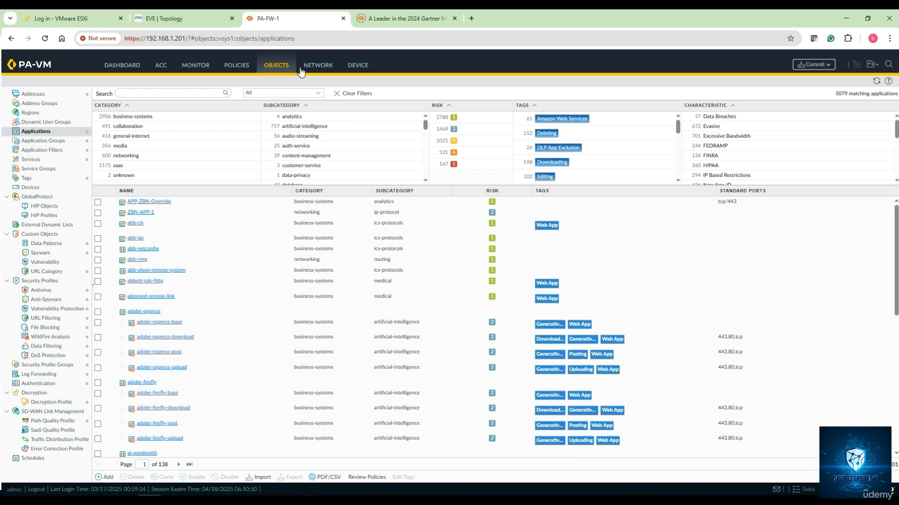
# - Start a new application override policy rule named APP-Override-1
pyautogui.click(248, 68)
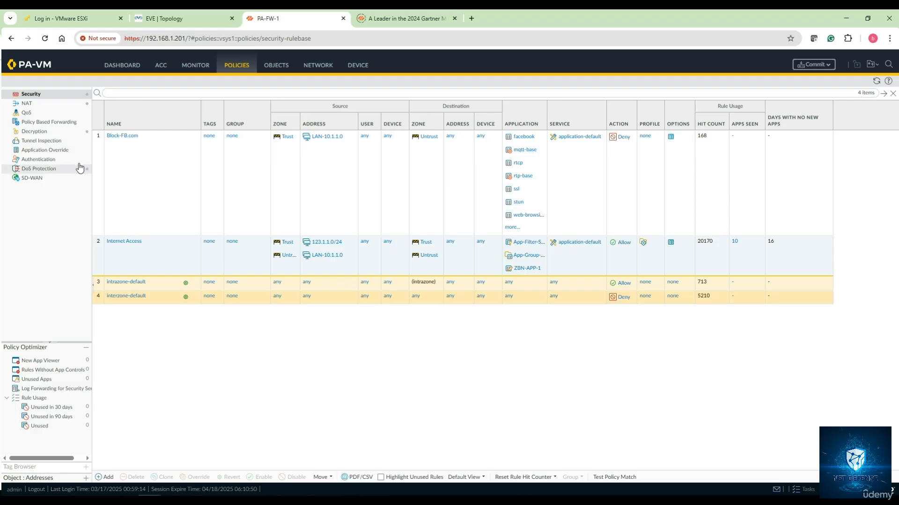
pyautogui.click(61, 151)
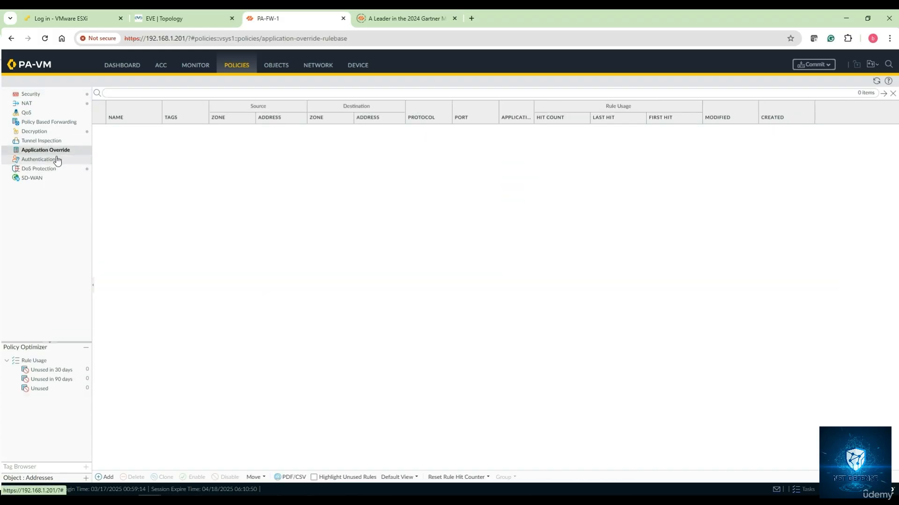
pyautogui.click(104, 477)
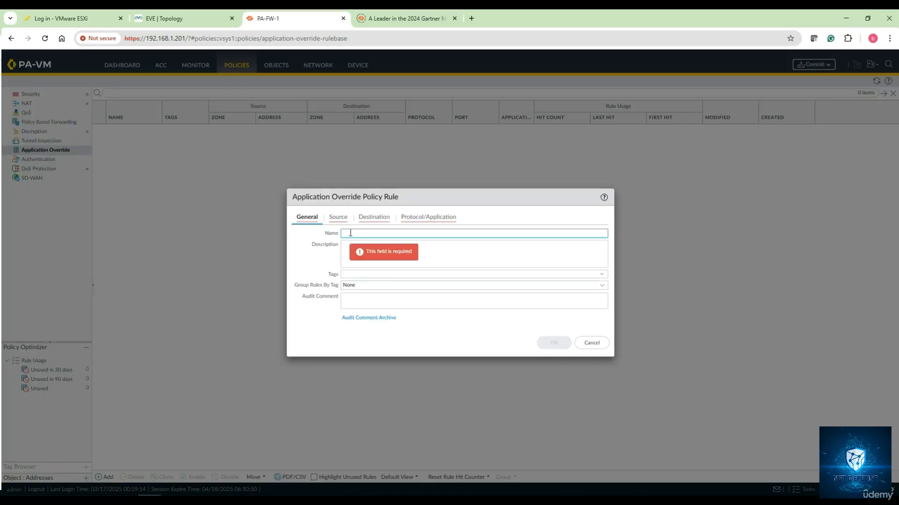
pyautogui.write('APP-Override-1')
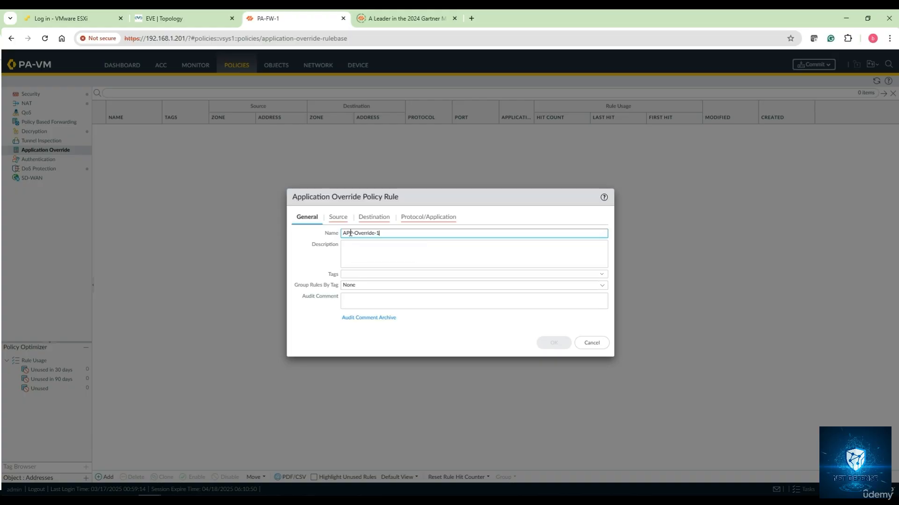
# - Set the override rule's source zone to Trust and its destination zone to Untrust
pyautogui.click(341, 218)
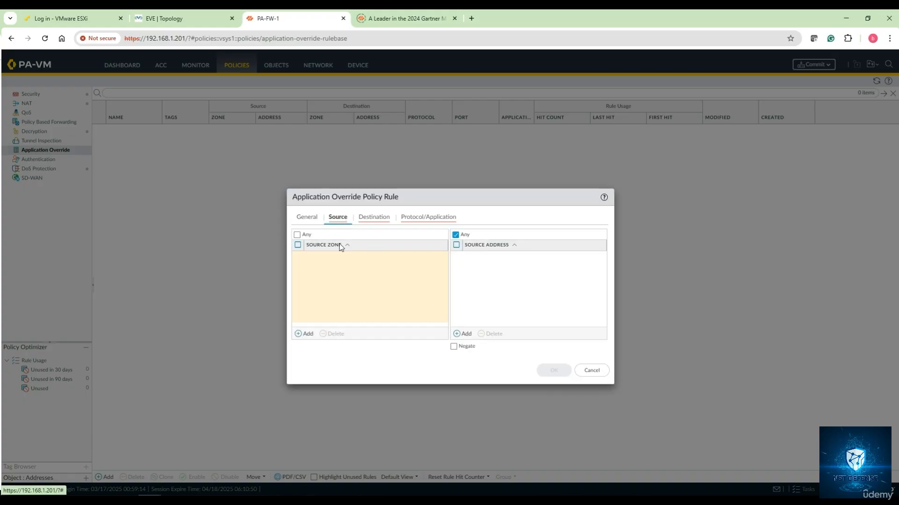
pyautogui.click(305, 333)
pyautogui.click(323, 271)
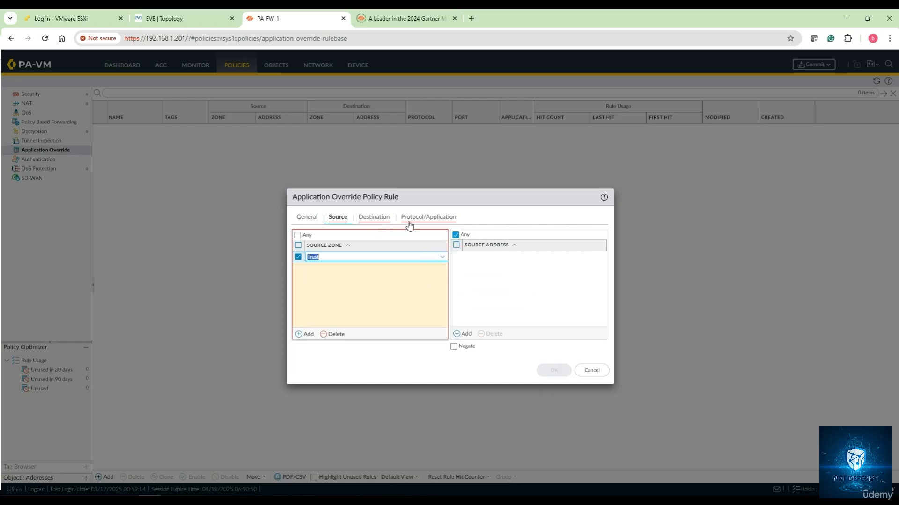
pyautogui.click(361, 218)
pyautogui.click(303, 335)
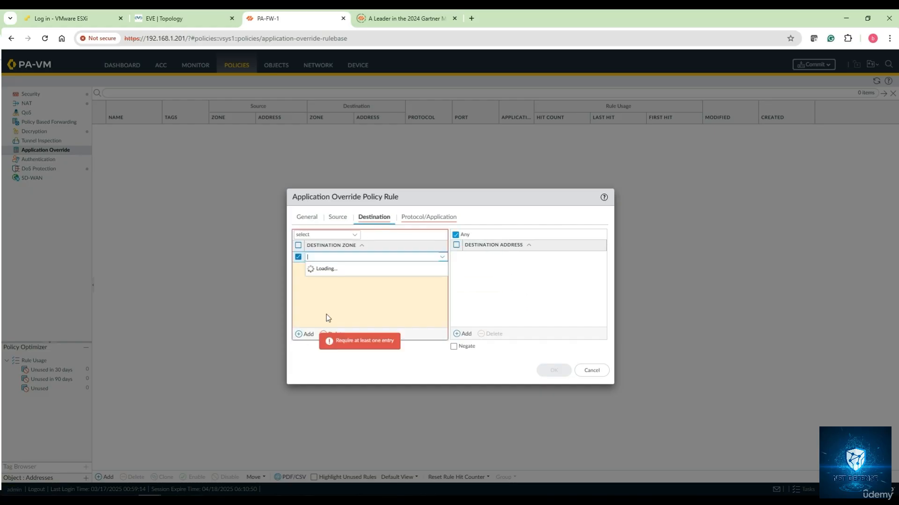
pyautogui.click(322, 279)
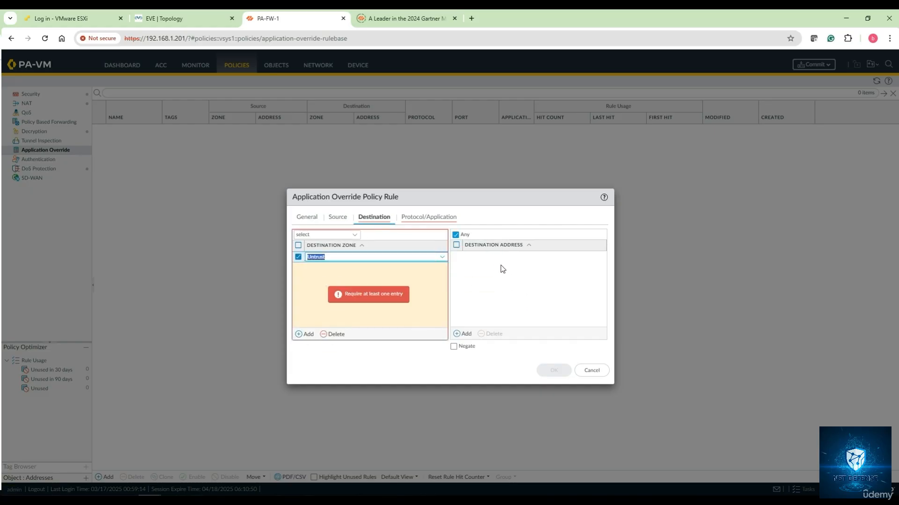
# - Set the override rule's port to TCP 443 and its application to APP-ZBN-Override, and save the rule
pyautogui.click(417, 217)
pyautogui.click(361, 246)
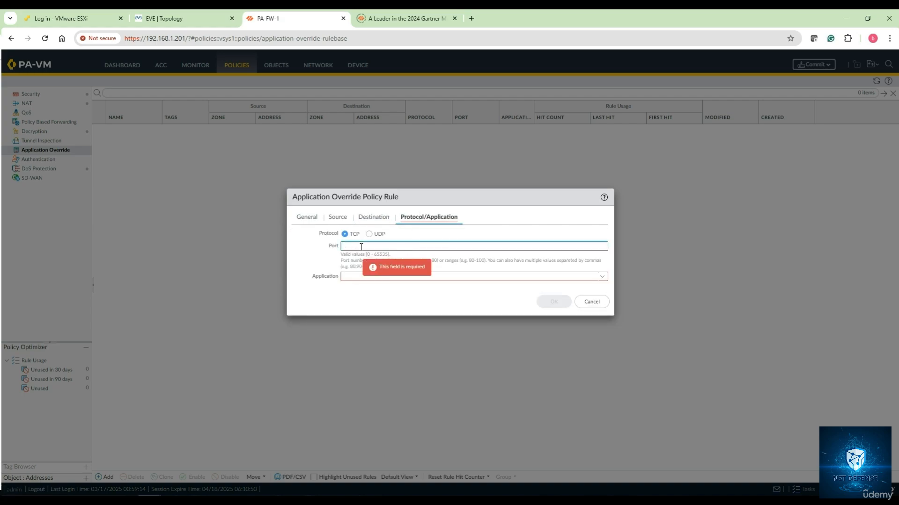
pyautogui.write('443')
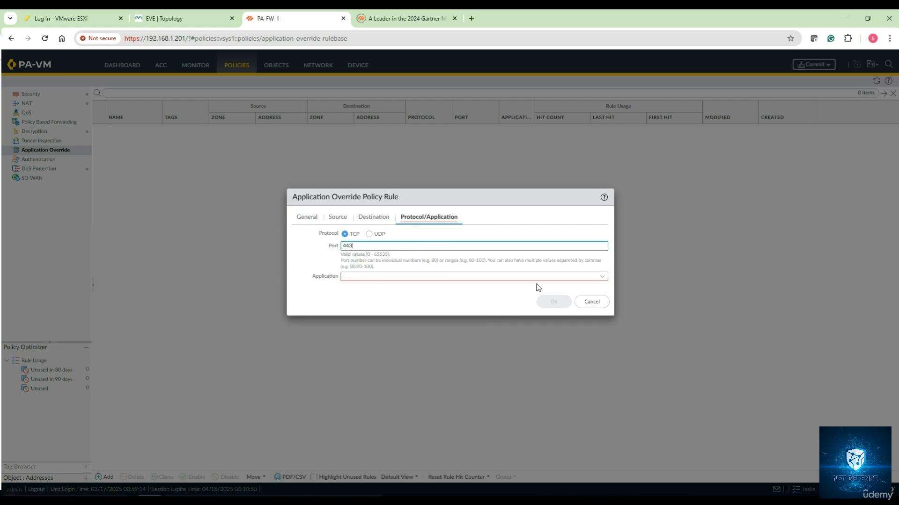
pyautogui.click(603, 279)
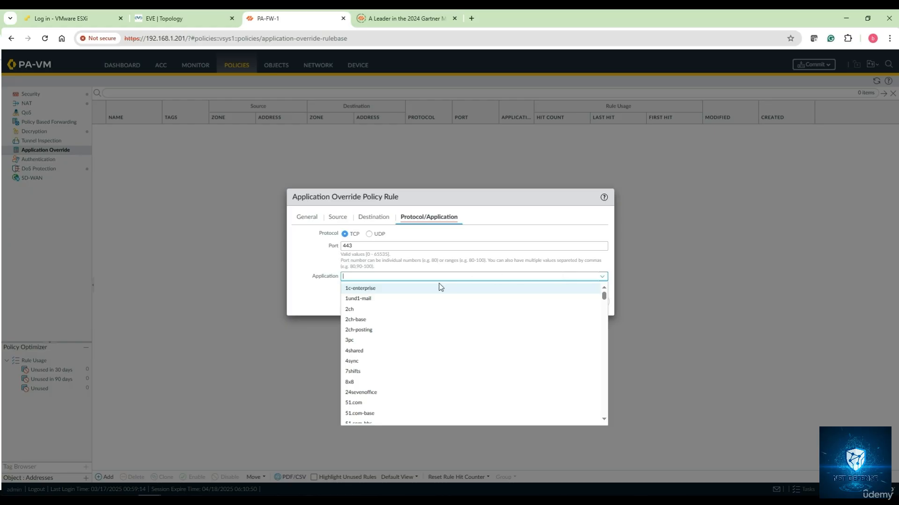
pyautogui.write('override')
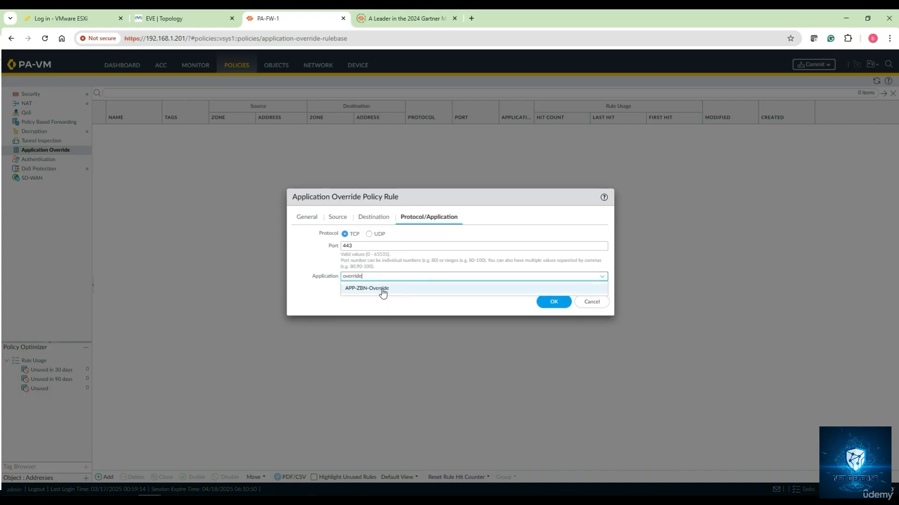
pyautogui.click(383, 290)
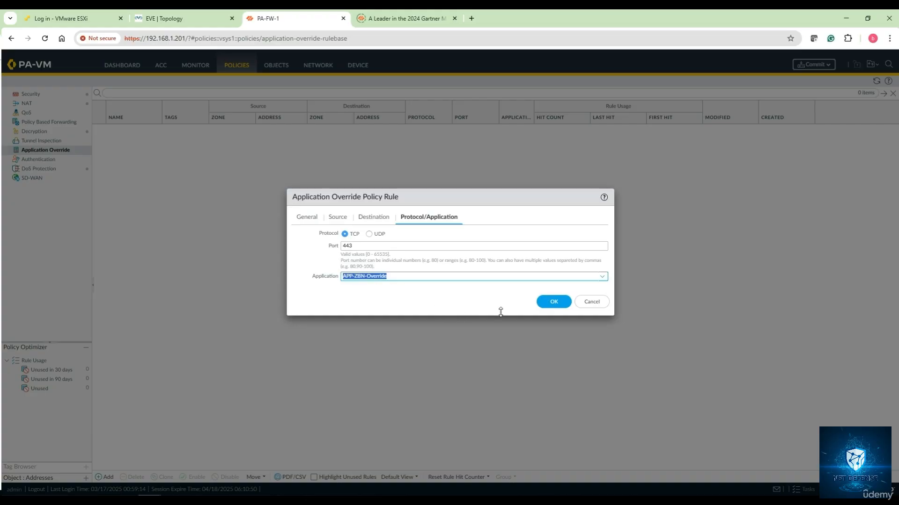
pyautogui.click(557, 306)
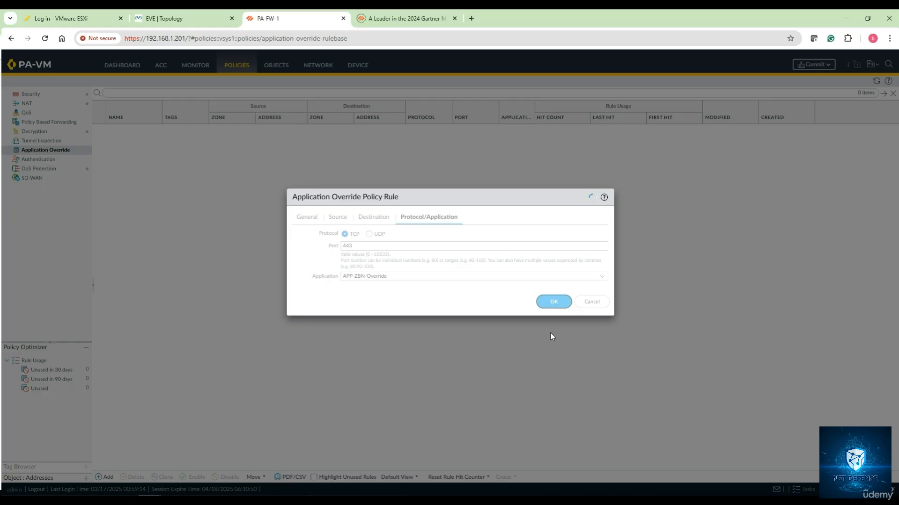